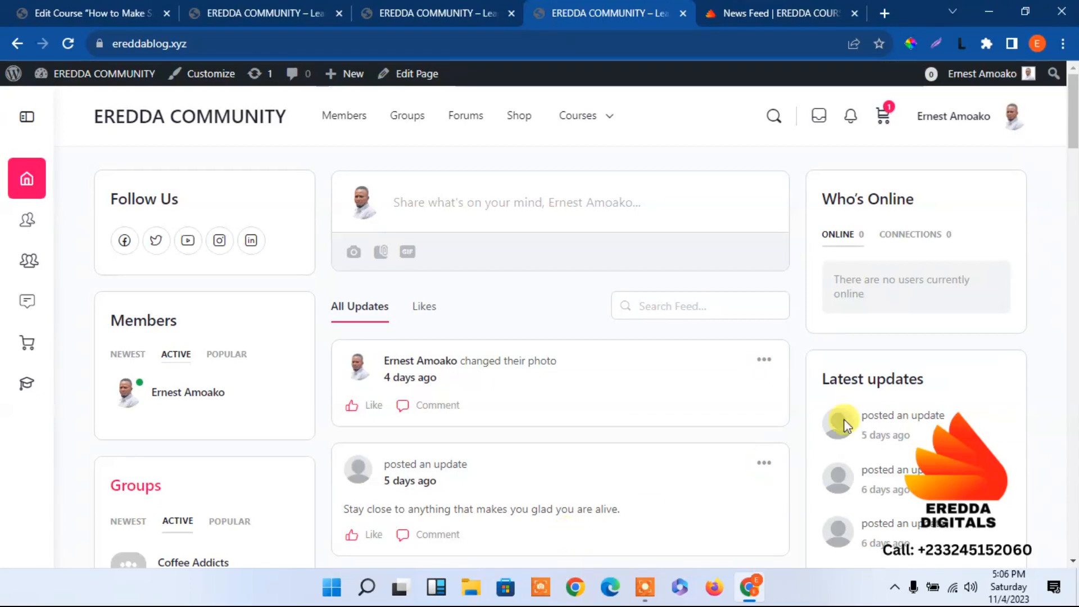
Open the EreddaHost website in a new browser tab and go to its Web Design page
{"action": "left_click", "coordinate": [884, 13]}
{"action": "type", "text": "ere"}
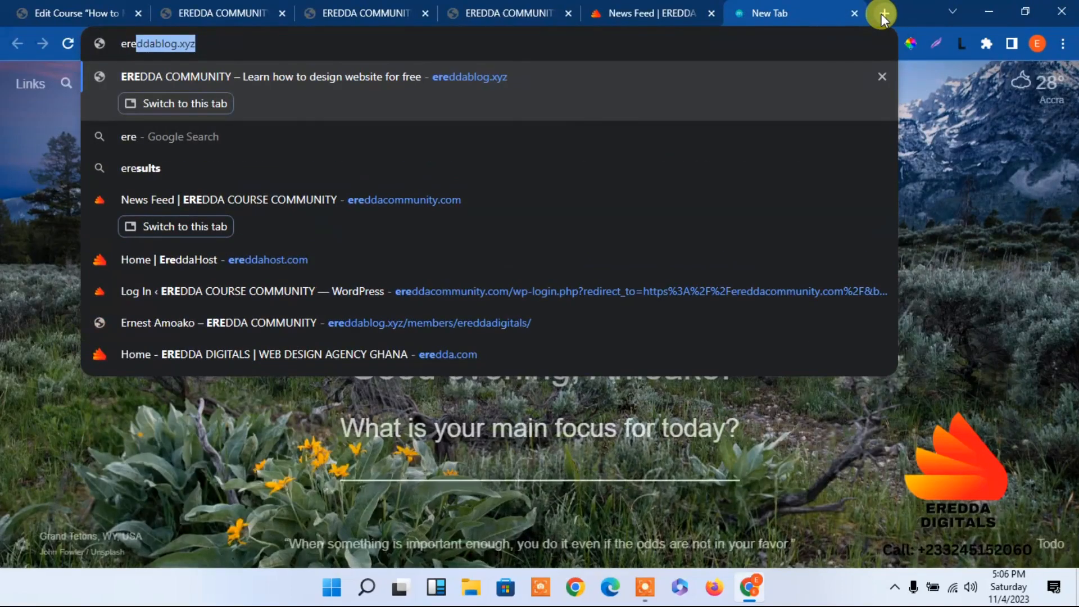
{"action": "type", "text": "ddah"}
{"action": "key", "text": "Return"}
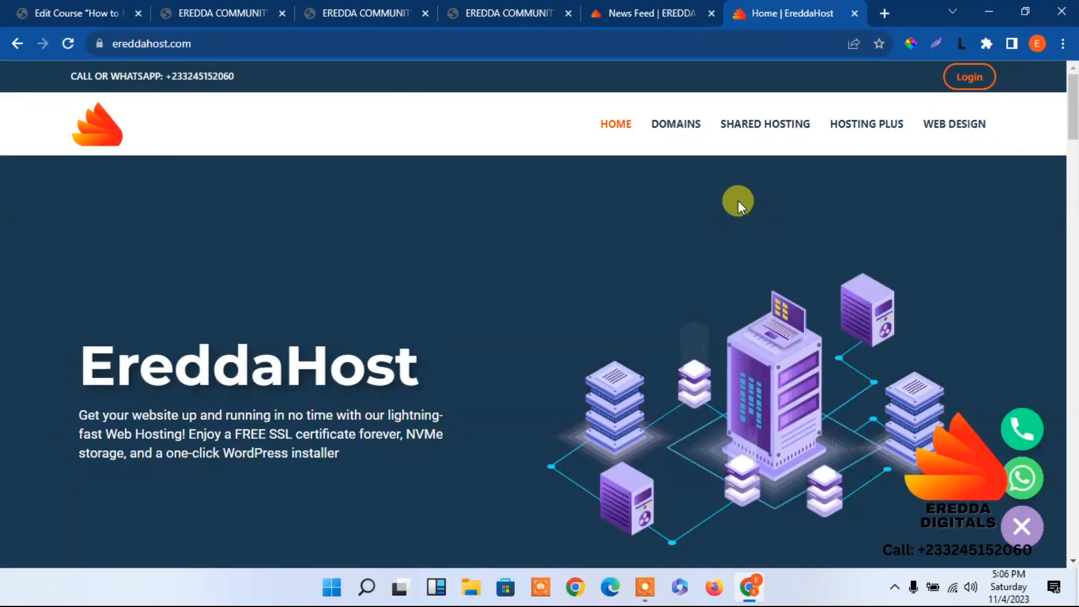
{"action": "left_click", "coordinate": [955, 133]}
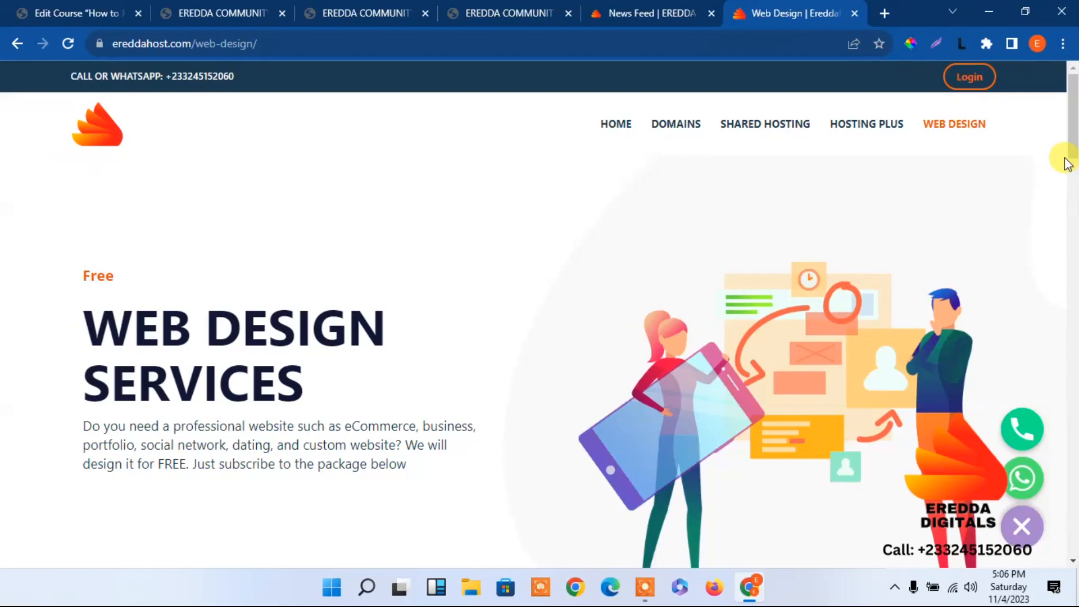
Review the free web design hosting package's description, yearly price and included features
{"action": "left_click_drag", "start_coordinate": [1073, 141], "coordinate": [1072, 198]}
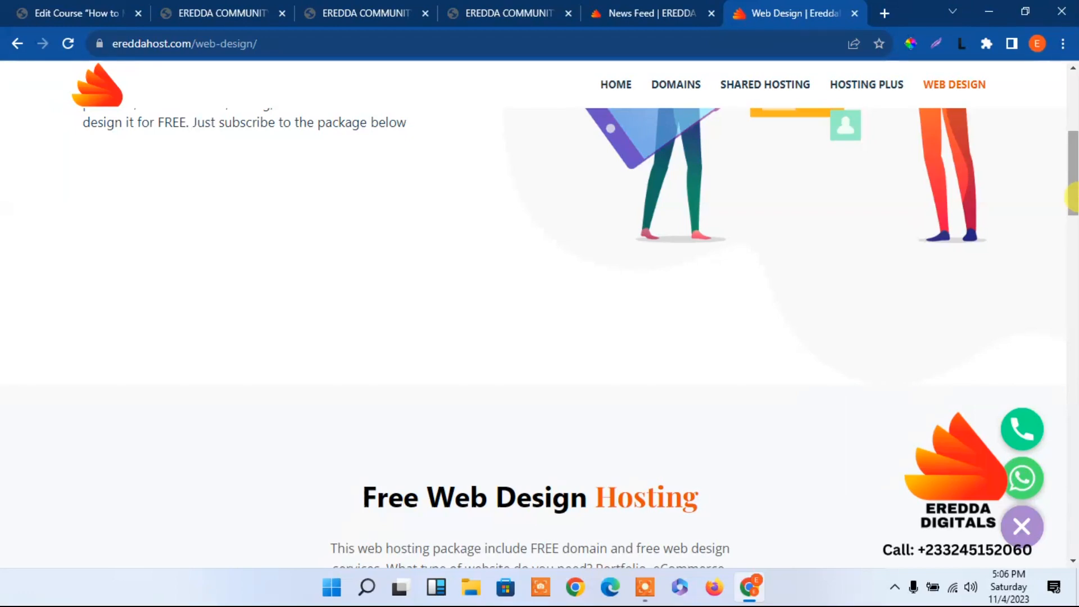
{"action": "mouse_move", "coordinate": [1073, 197]}
{"action": "left_mouse_down"}
{"action": "mouse_move", "coordinate": [1073, 239]}
{"action": "mouse_move", "coordinate": [1073, 93]}
{"action": "mouse_move", "coordinate": [1070, 253]}
{"action": "mouse_move", "coordinate": [1059, 147]}
{"action": "mouse_move", "coordinate": [1072, 181]}
{"action": "left_mouse_up"}
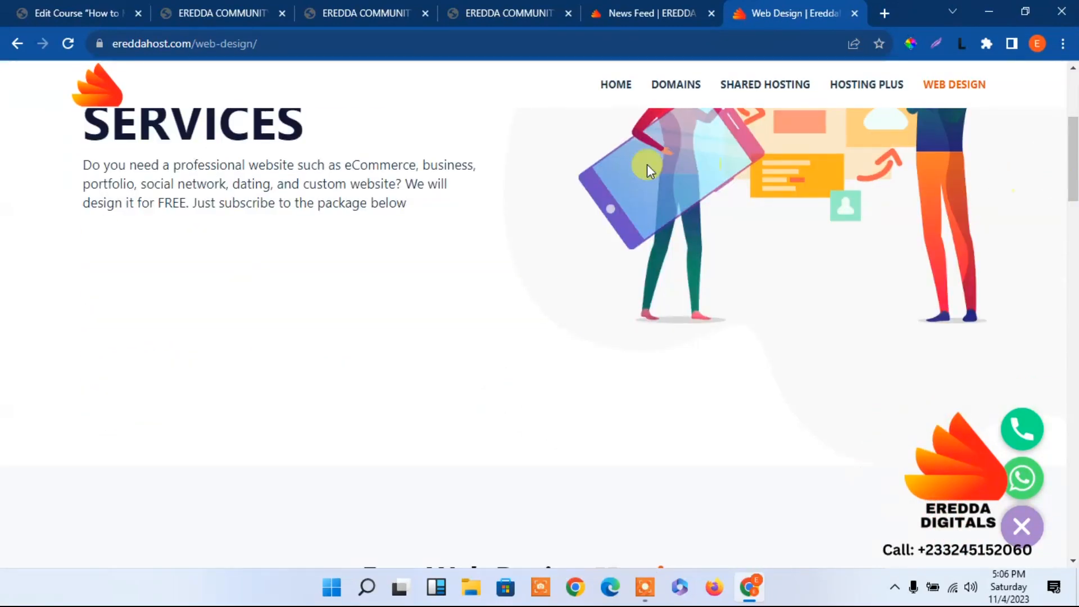
{"action": "left_click_drag", "start_coordinate": [1073, 160], "coordinate": [1069, 93]}
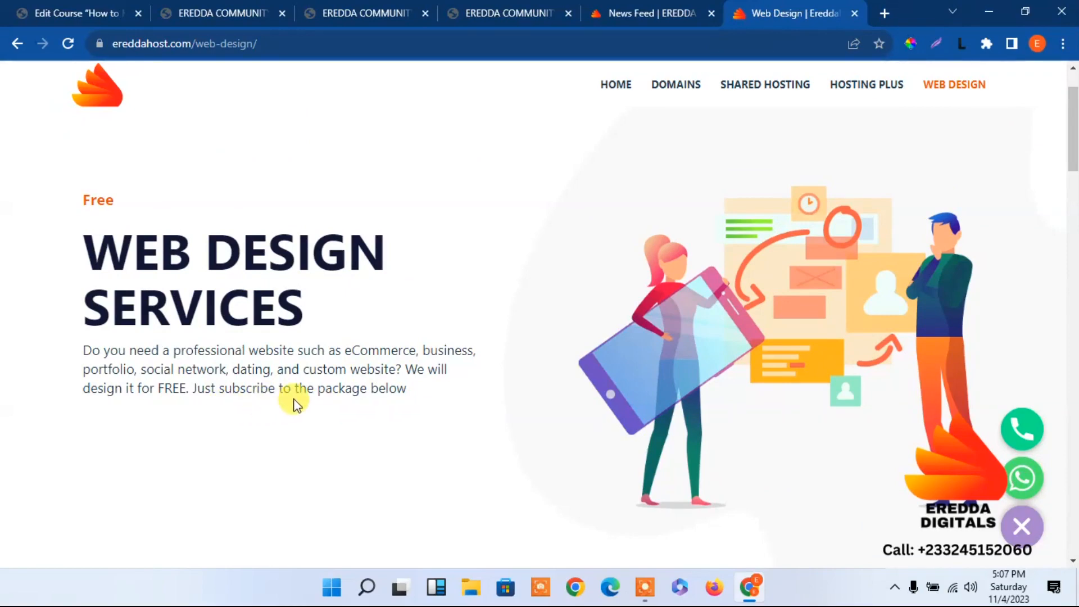
{"action": "left_click_drag", "start_coordinate": [1073, 166], "coordinate": [1073, 255]}
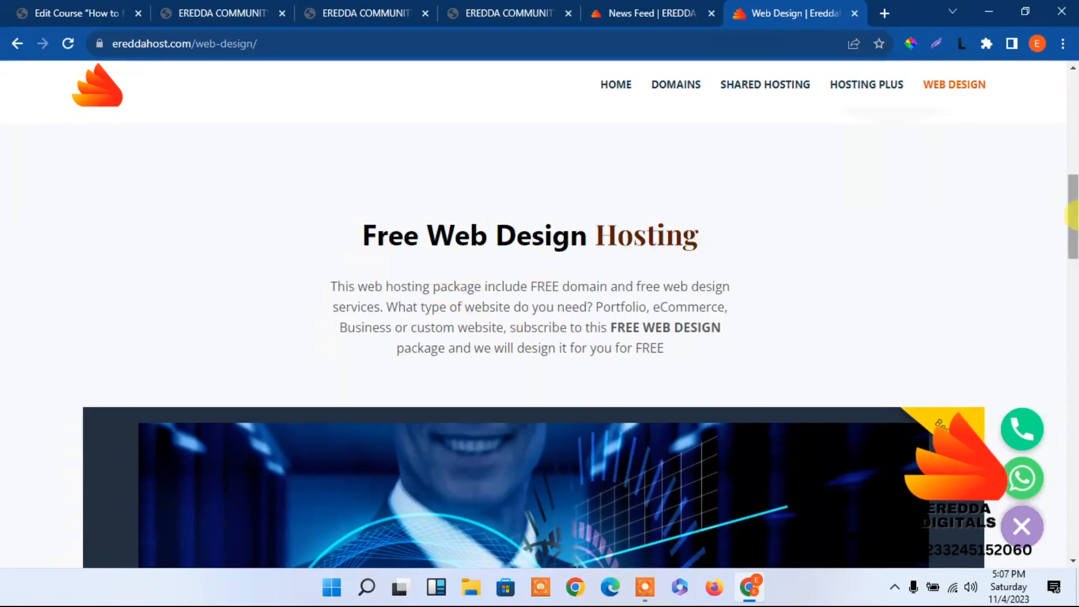
{"action": "left_click_drag", "start_coordinate": [1073, 225], "coordinate": [1073, 352]}
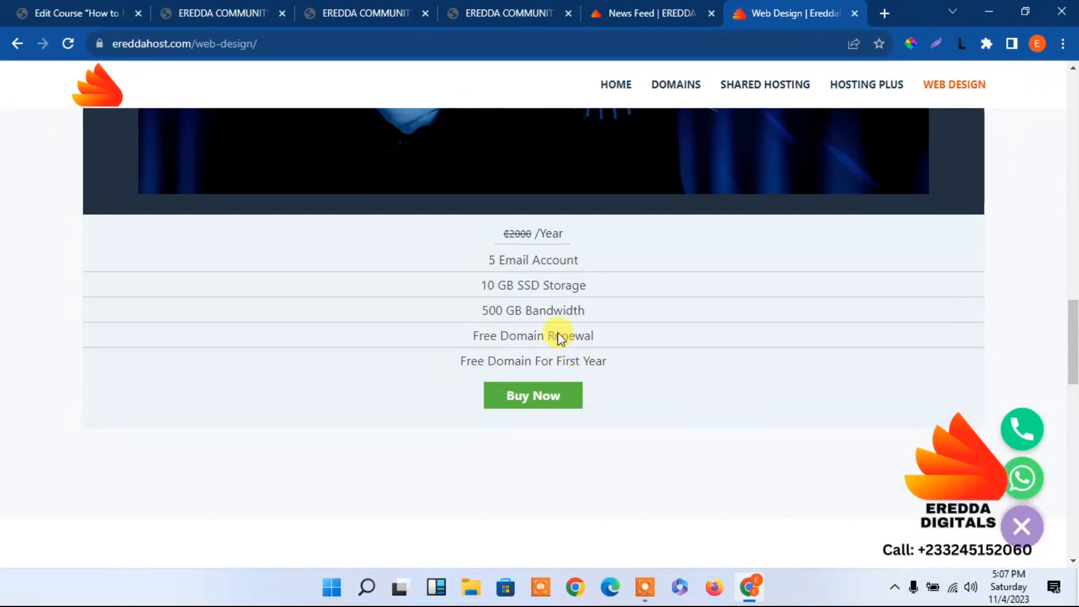
{"action": "left_click_drag", "start_coordinate": [1073, 349], "coordinate": [1073, 312]}
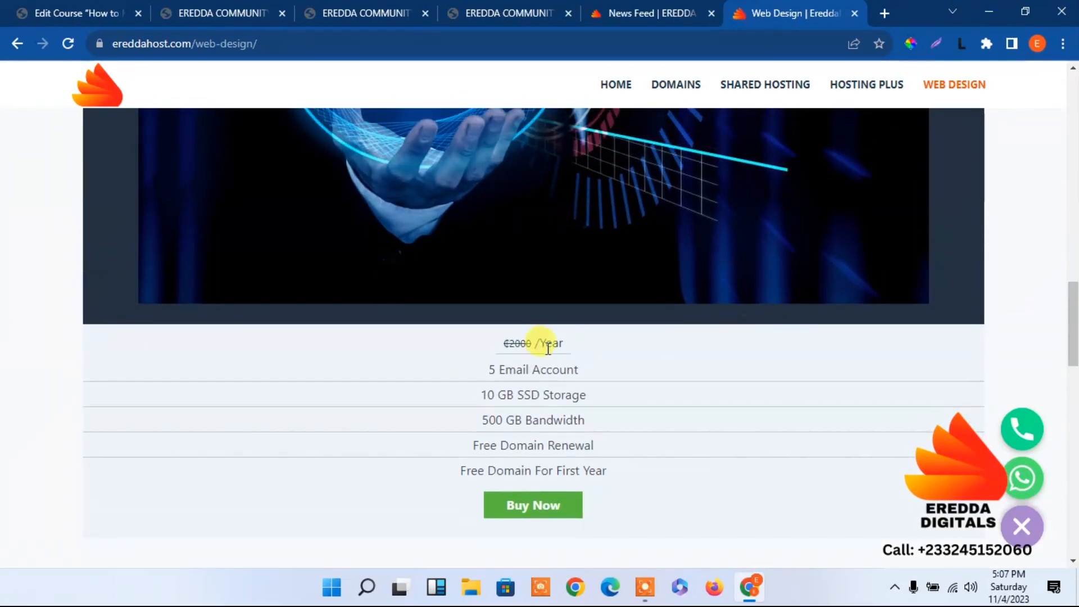
{"action": "mouse_move", "coordinate": [1072, 312]}
{"action": "left_mouse_down"}
{"action": "mouse_move", "coordinate": [1055, 224]}
{"action": "mouse_move", "coordinate": [1067, 308]}
{"action": "left_mouse_up"}
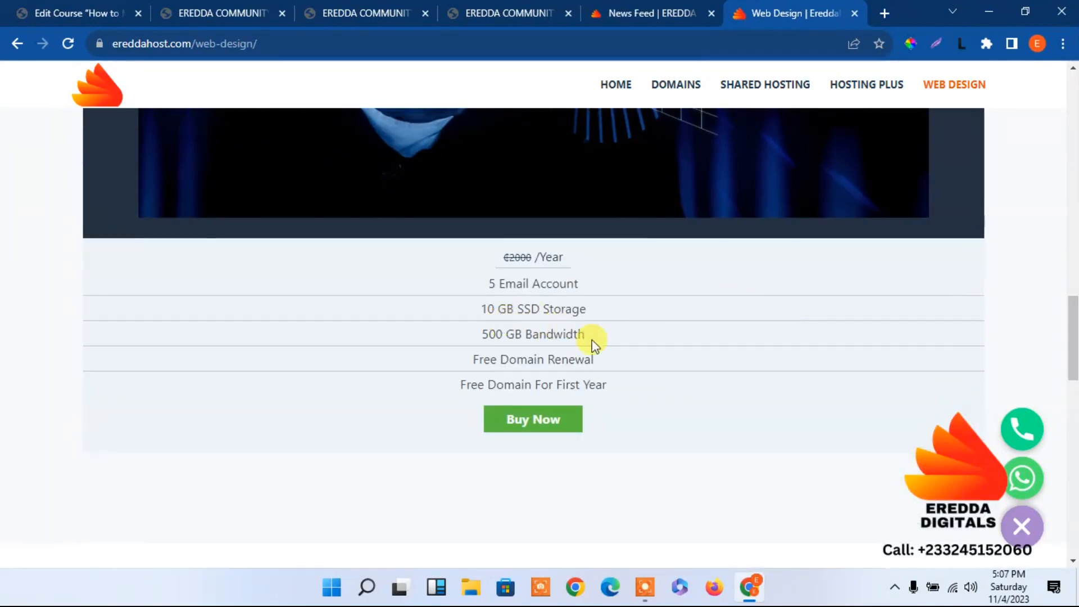
View the order page of the free web design package, and close it along with the EreddaHost page
{"action": "left_click", "coordinate": [68, 43]}
{"action": "left_click", "coordinate": [514, 430]}
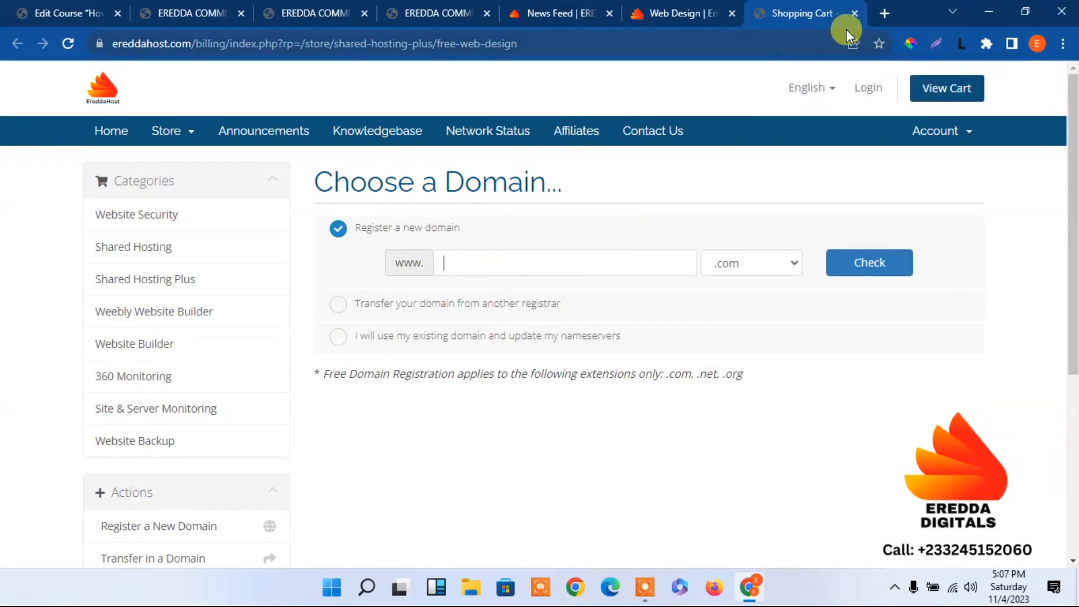
{"action": "left_click", "coordinate": [852, 13]}
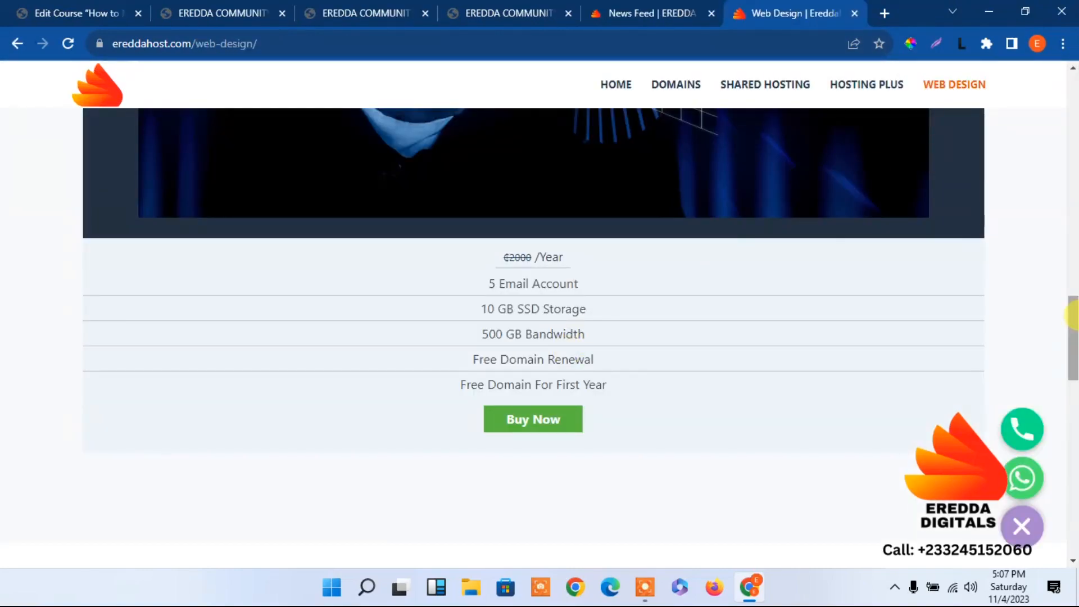
{"action": "left_click_drag", "start_coordinate": [1073, 316], "coordinate": [1074, 156]}
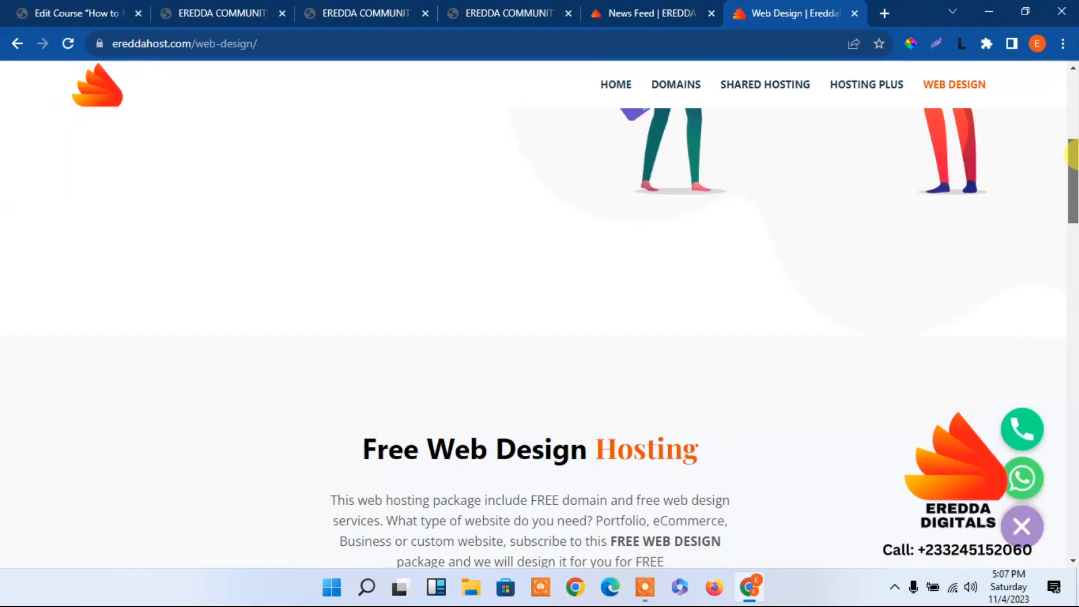
{"action": "left_click_drag", "start_coordinate": [1072, 155], "coordinate": [1072, 78]}
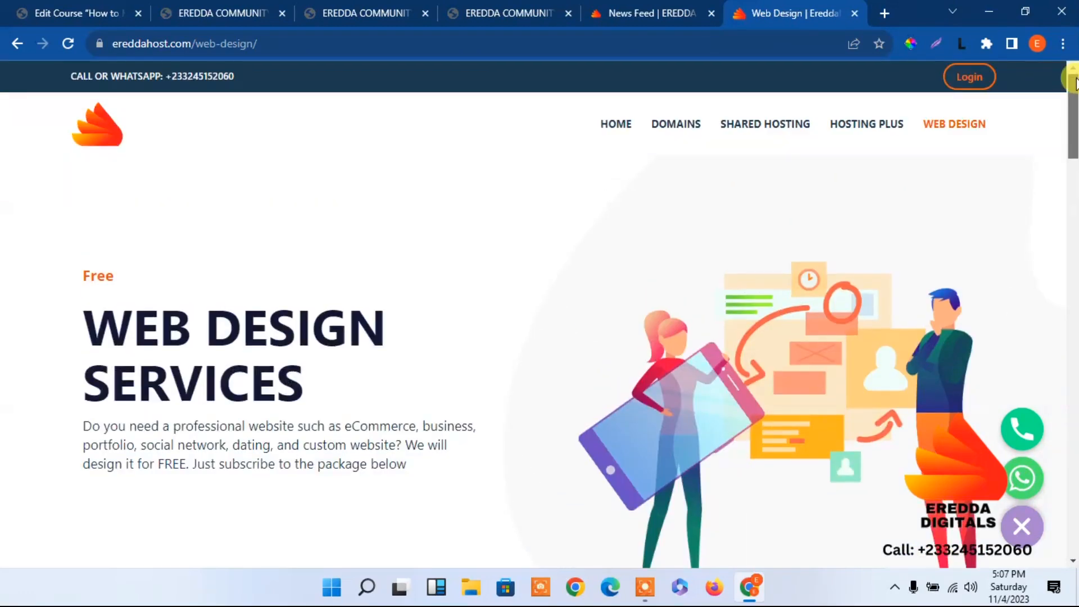
{"action": "left_click", "coordinate": [852, 12]}
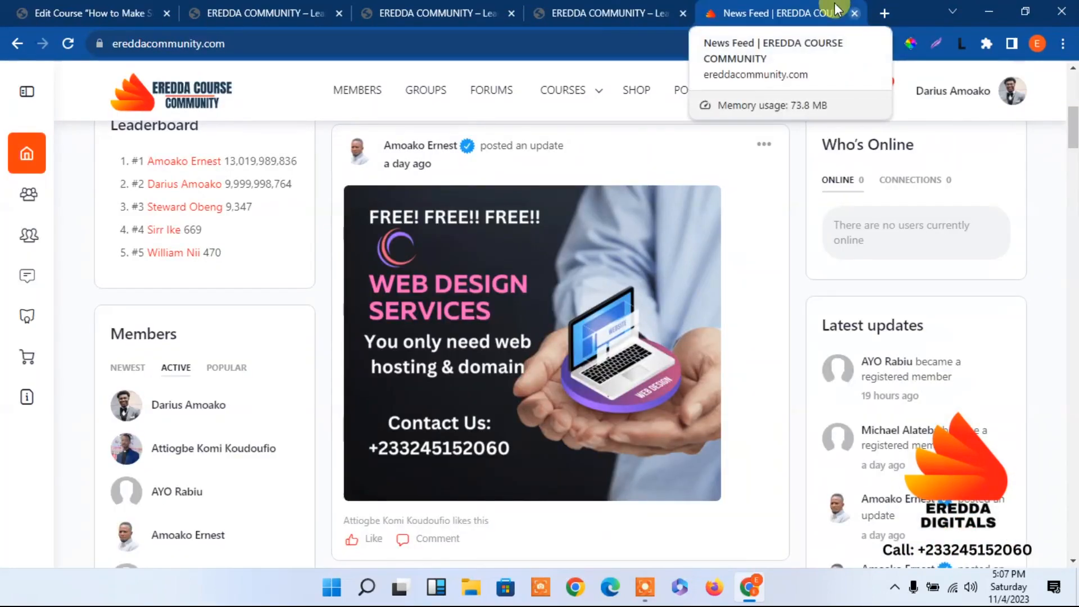
Leave the course editor for the WordPress dashboard and check the EREDDA COMMUNITY home page
{"action": "left_click", "coordinate": [95, 7]}
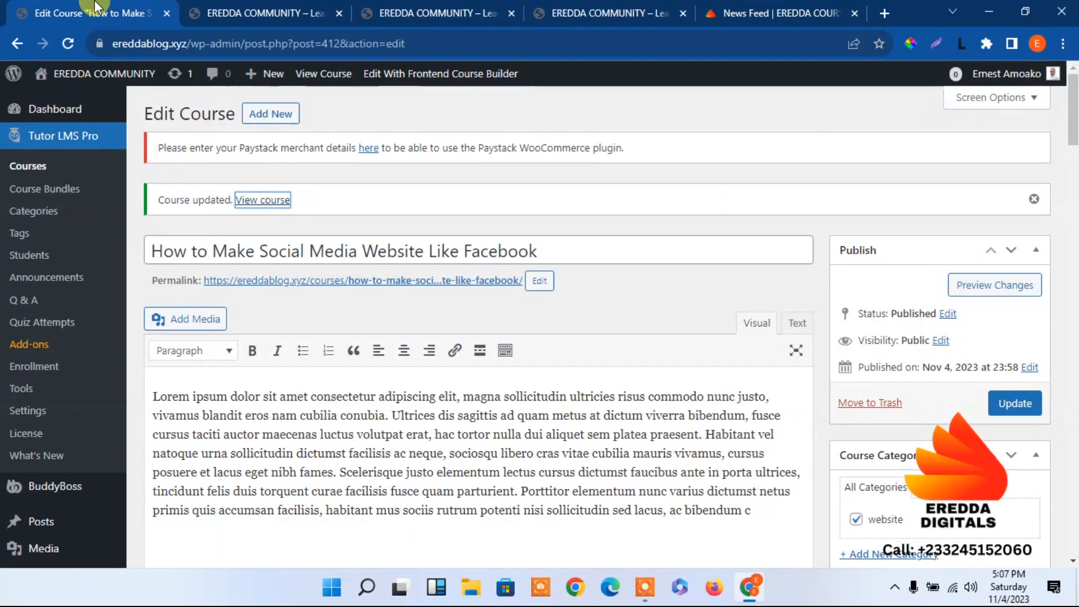
{"action": "left_click", "coordinate": [69, 111]}
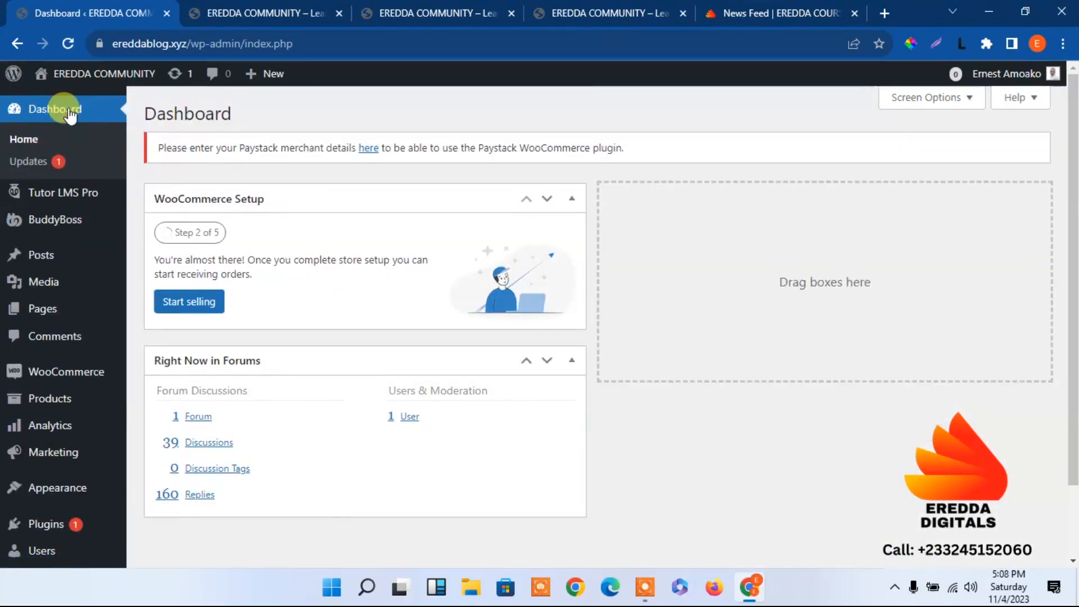
{"action": "left_click", "coordinate": [416, 11]}
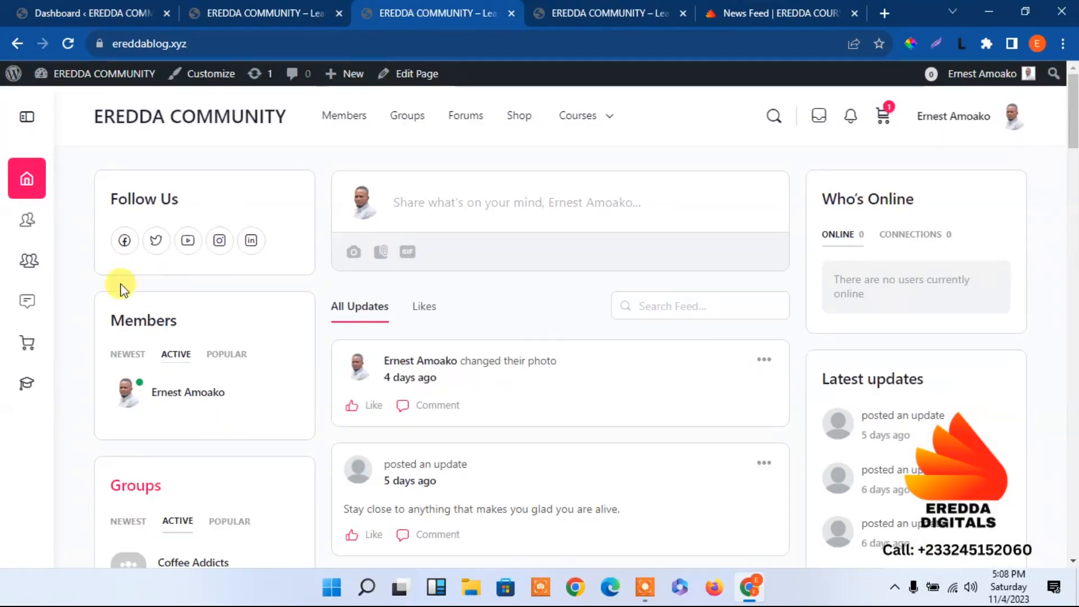
Search the WordPress plugin directory for "Mycred" and install the myCred – Points, Rewards, Gamification, Ranks, Badges & Loyalty Plugin
{"action": "left_click", "coordinate": [145, 18]}
{"action": "mouse_move", "coordinate": [61, 520]}
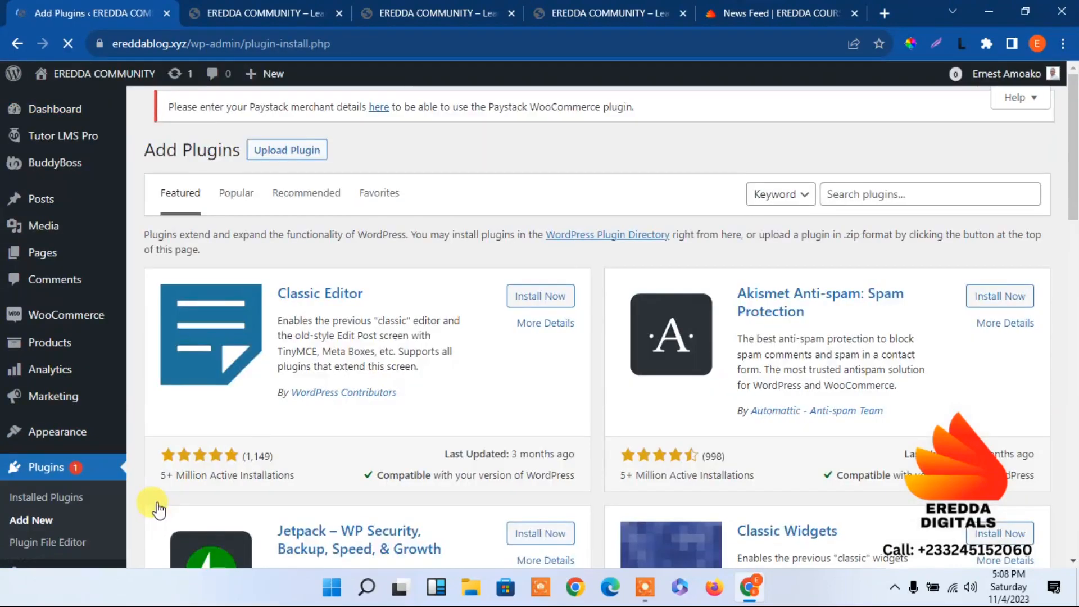
{"action": "left_click", "coordinate": [897, 195]}
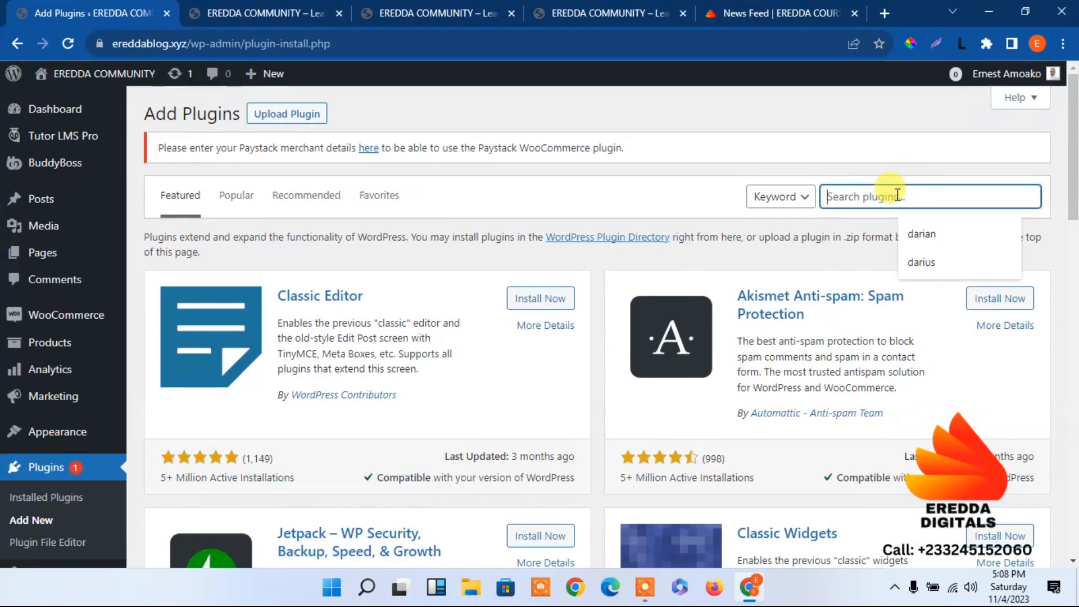
{"action": "type", "text": "Mycred"}
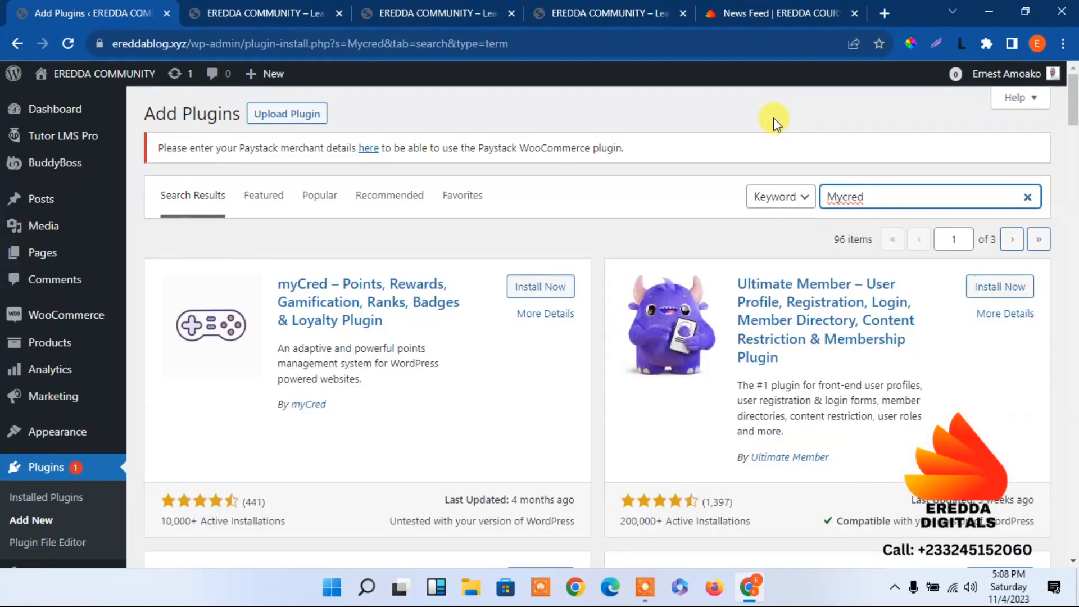
{"action": "left_click", "coordinate": [541, 287]}
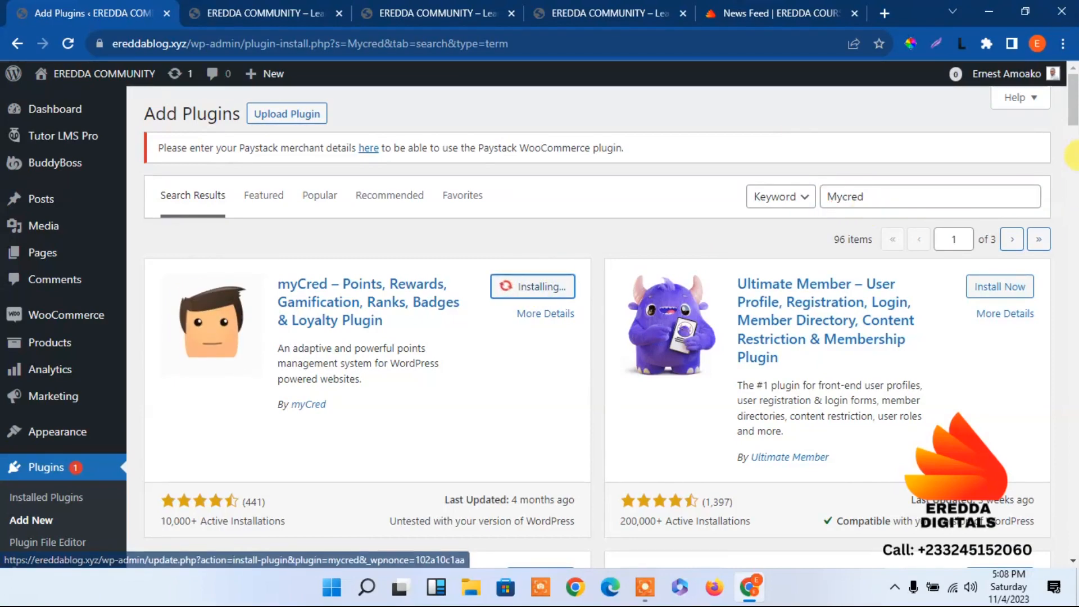
Install the myCred – BuddyBoss Integration plugin from the Mycred search results
{"action": "left_click_drag", "start_coordinate": [1075, 110], "coordinate": [1074, 176]}
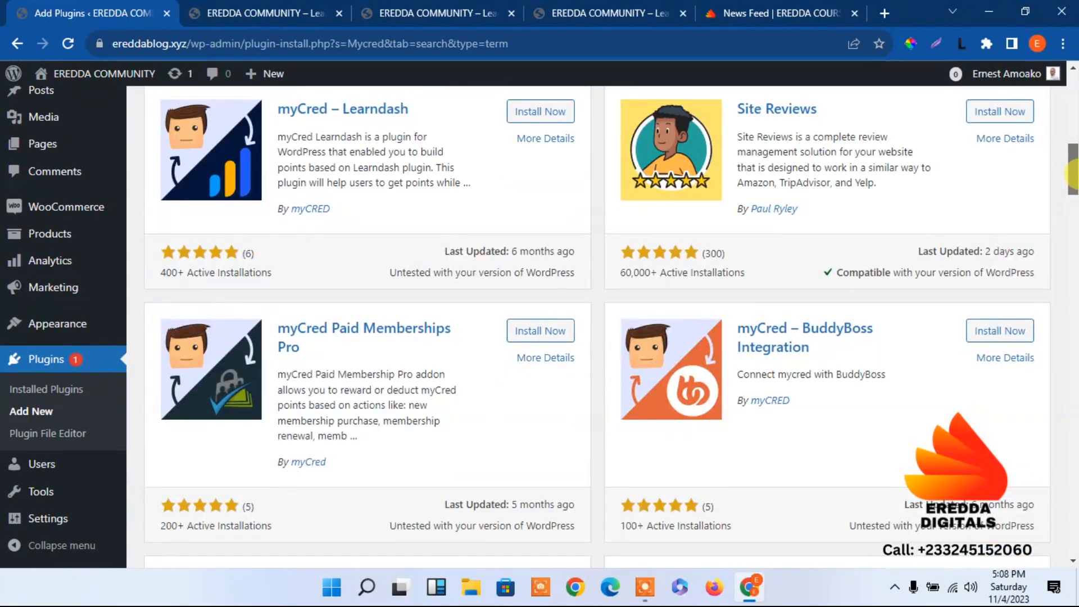
{"action": "left_click_drag", "start_coordinate": [1075, 175], "coordinate": [1074, 186]}
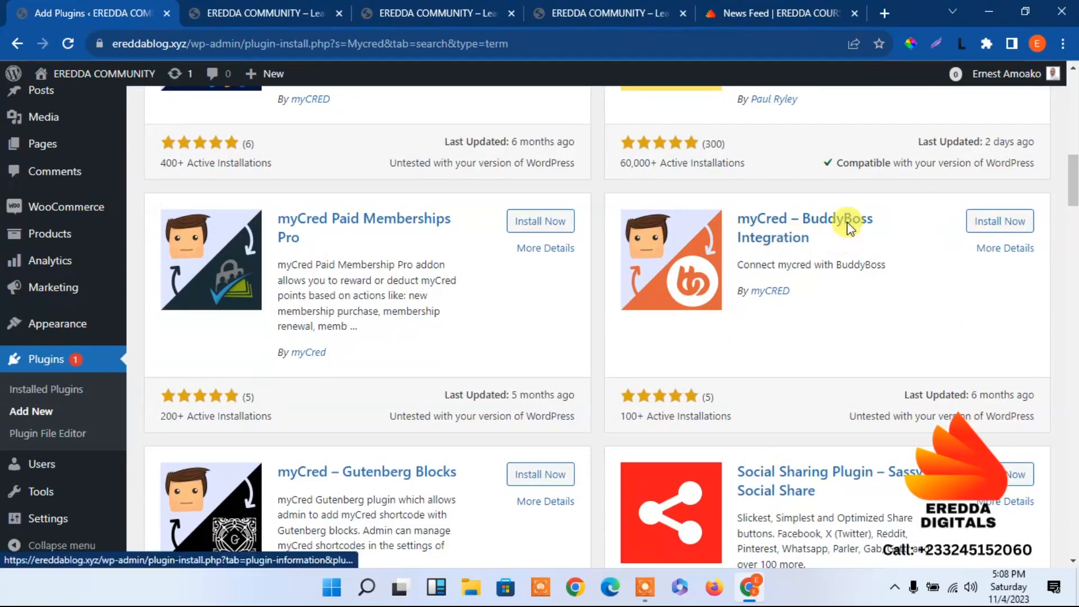
{"action": "left_click", "coordinate": [1000, 221]}
Install the myCred Tutor LMS – Gamification in eLearning plugin from the Mycred search results
{"action": "left_click_drag", "start_coordinate": [1073, 190], "coordinate": [1073, 324]}
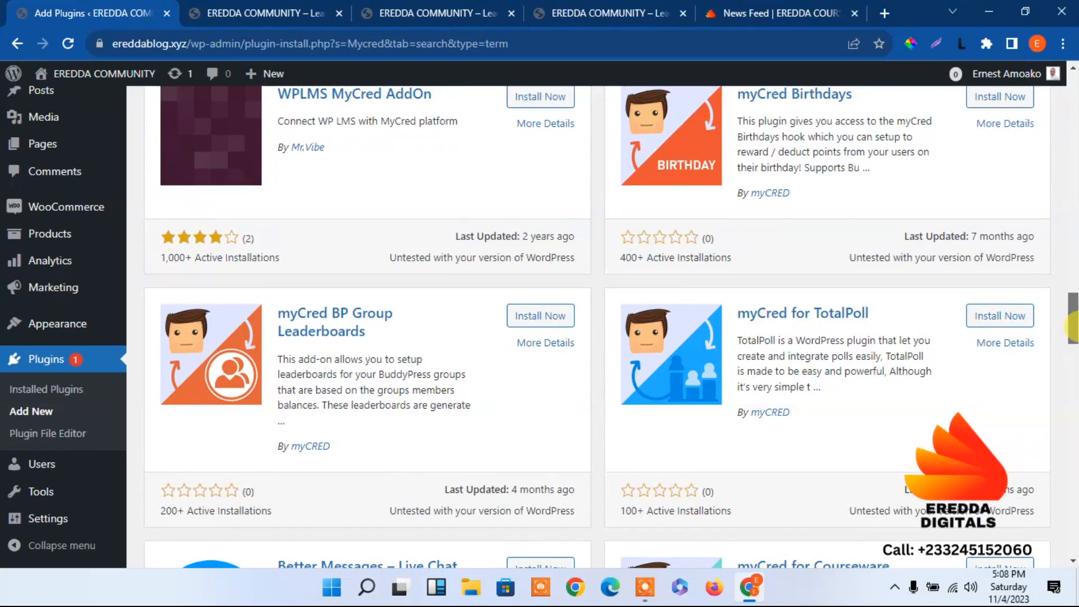
{"action": "left_click_drag", "start_coordinate": [1073, 331], "coordinate": [1073, 368]}
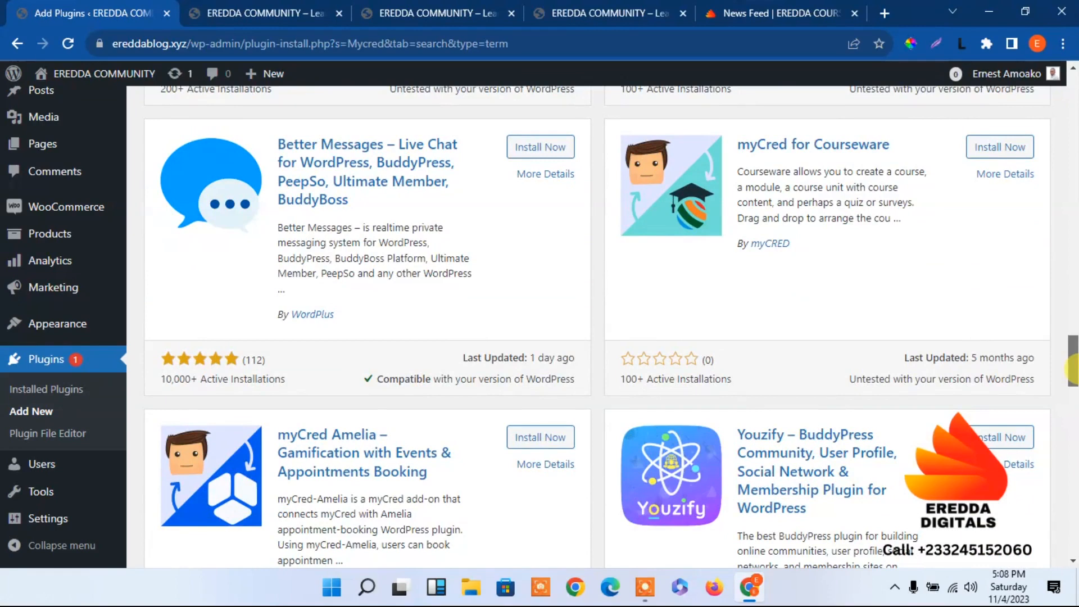
{"action": "left_click_drag", "start_coordinate": [1073, 368], "coordinate": [1073, 413]}
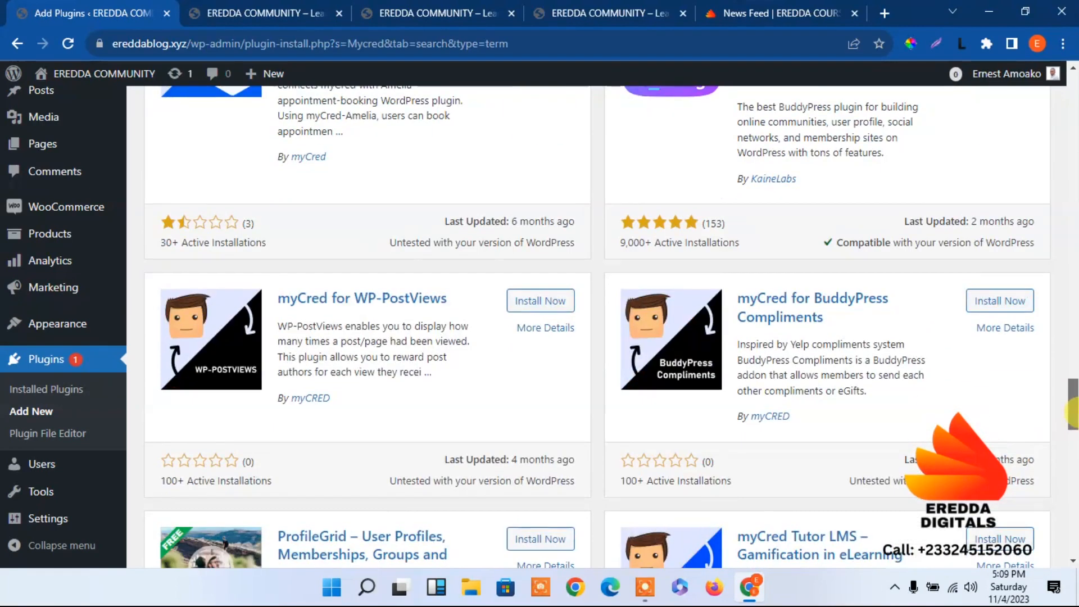
{"action": "left_click_drag", "start_coordinate": [1074, 413], "coordinate": [1073, 430]}
{"action": "left_click_drag", "start_coordinate": [1072, 432], "coordinate": [1073, 436]}
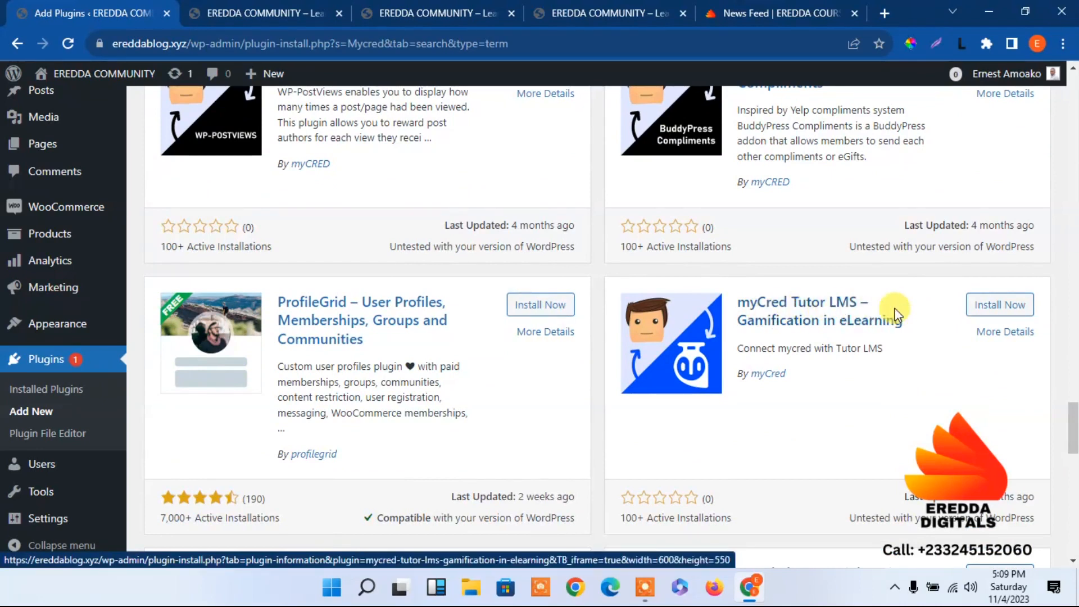
{"action": "left_click", "coordinate": [990, 307]}
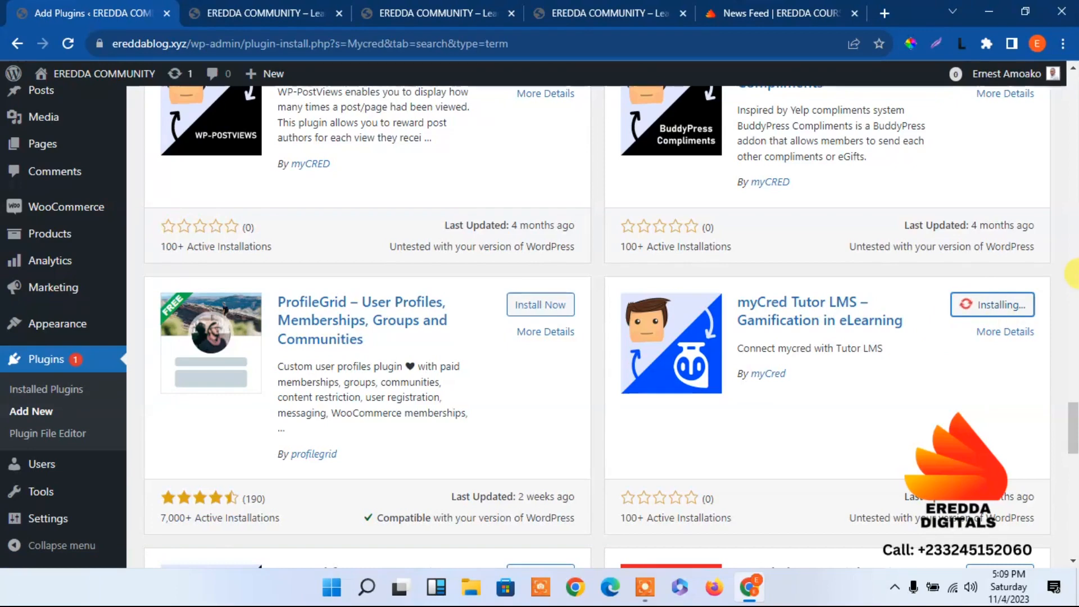
Look through the remaining Mycred search results and open the list of installed plugins
{"action": "left_click_drag", "start_coordinate": [1072, 424], "coordinate": [1072, 479]}
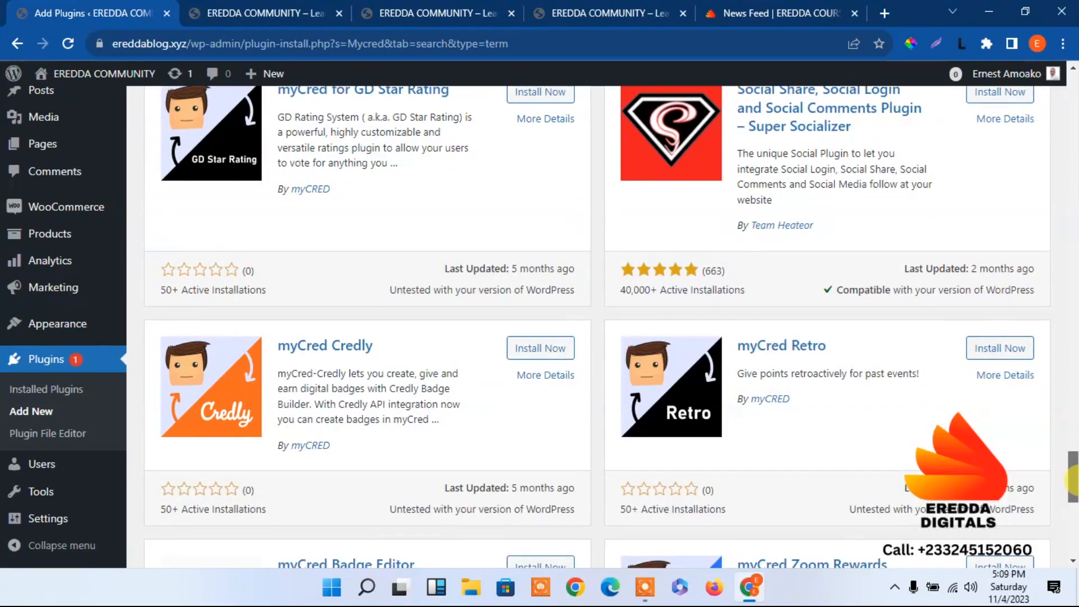
{"action": "left_click_drag", "start_coordinate": [1071, 478], "coordinate": [1009, 96]}
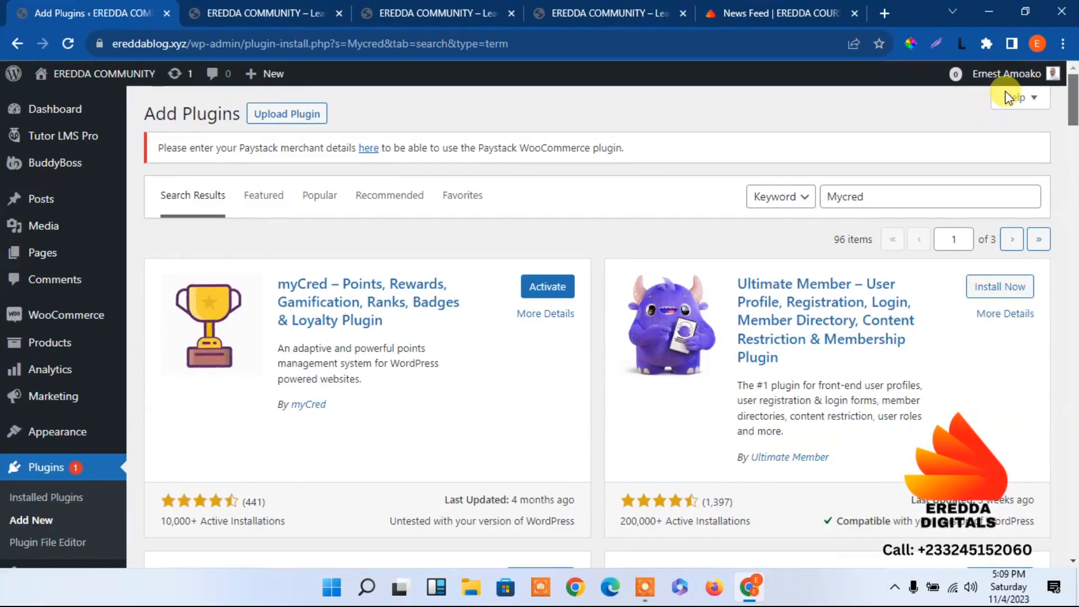
{"action": "scroll", "coordinate": [1014, 135], "scroll_direction": "down", "scroll_amount": 5}
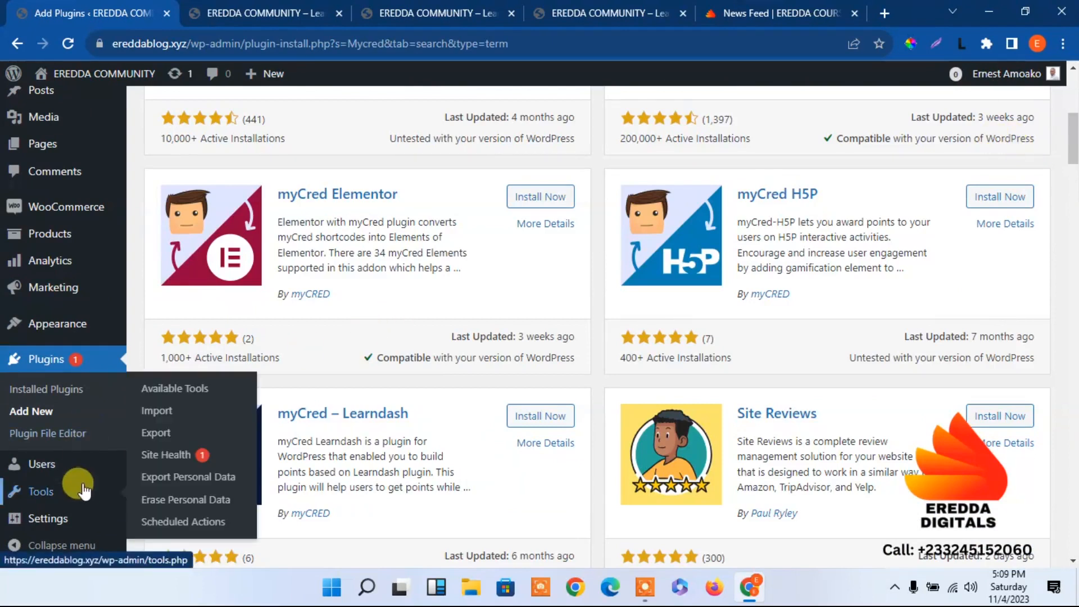
{"action": "left_click", "coordinate": [59, 392]}
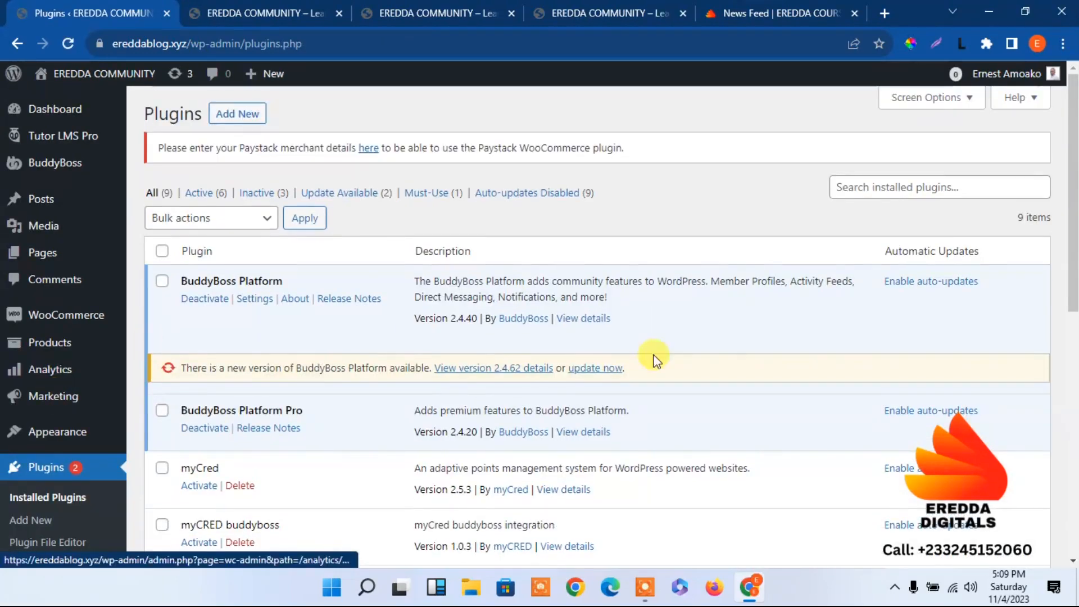
Bulk-activate the myCred, myCRED buddyboss and myCred Tutor LMS plugins
{"action": "scroll", "coordinate": [655, 360], "scroll_direction": "down", "scroll_amount": 4}
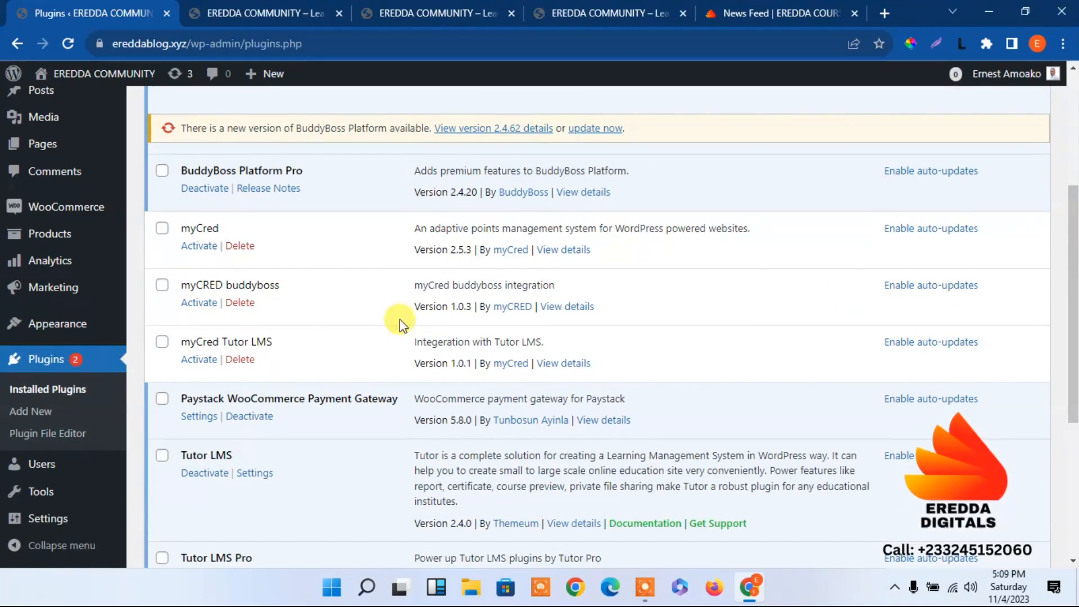
{"action": "left_click", "coordinate": [162, 228]}
{"action": "left_click", "coordinate": [162, 285]}
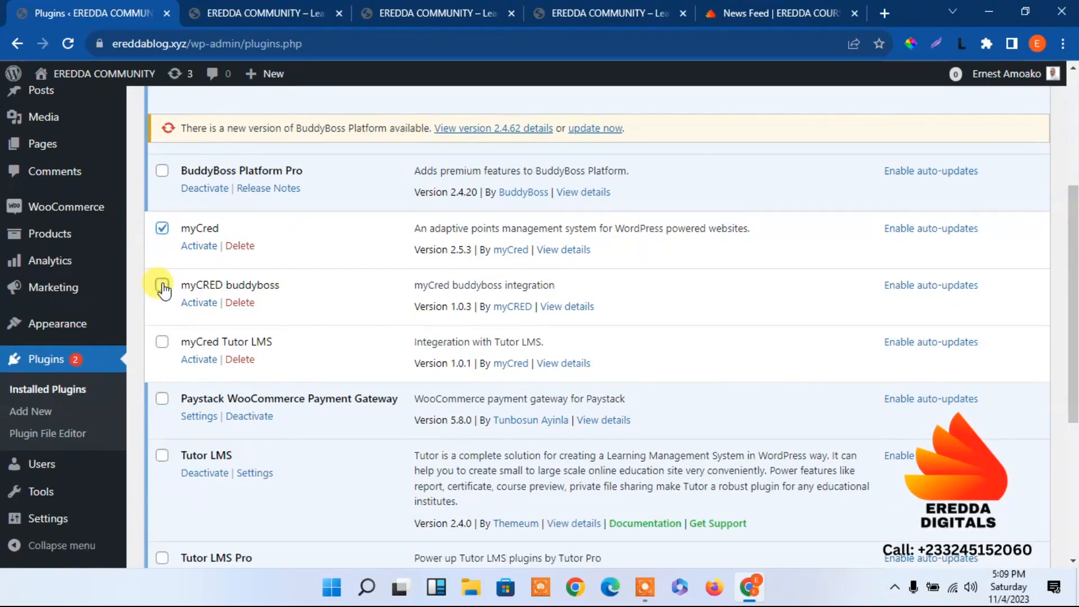
{"action": "left_click", "coordinate": [163, 342]}
{"action": "left_click_drag", "start_coordinate": [1073, 303], "coordinate": [1004, 119]}
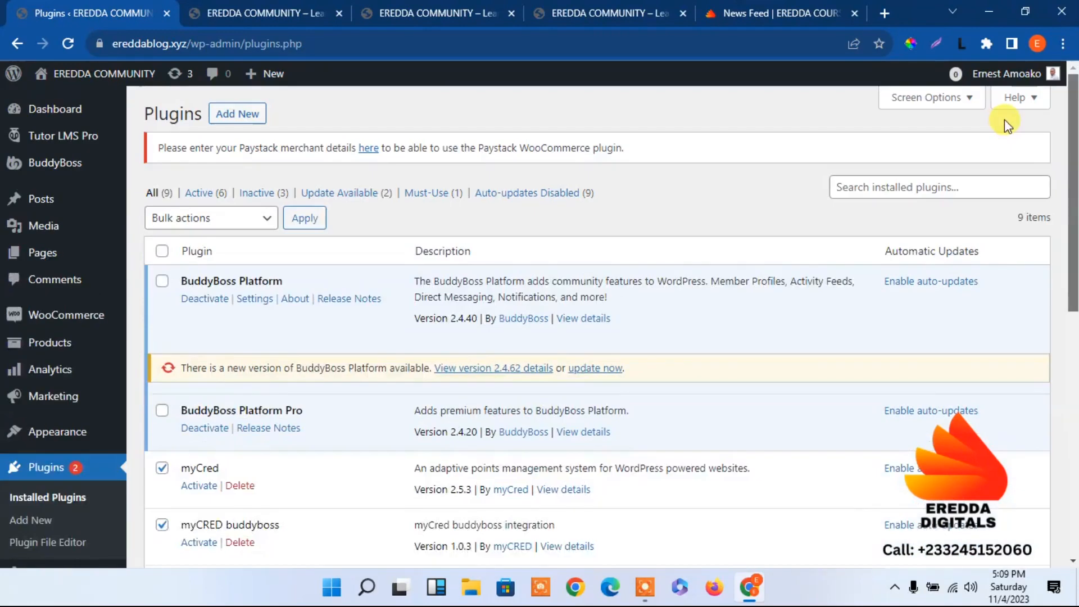
{"action": "left_click", "coordinate": [236, 218]}
{"action": "left_click", "coordinate": [206, 256]}
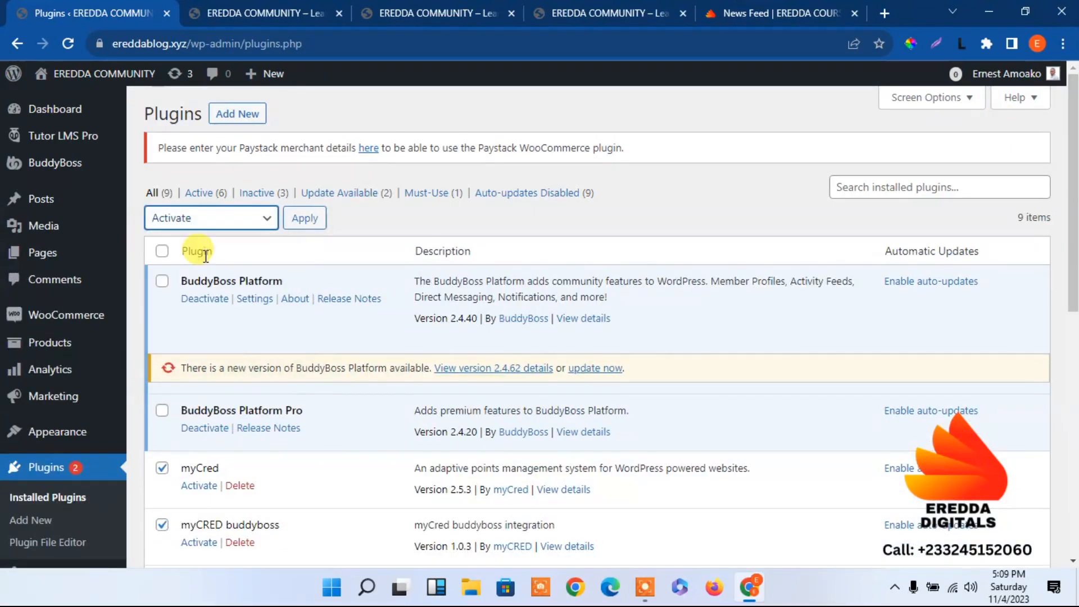
{"action": "left_click", "coordinate": [309, 219]}
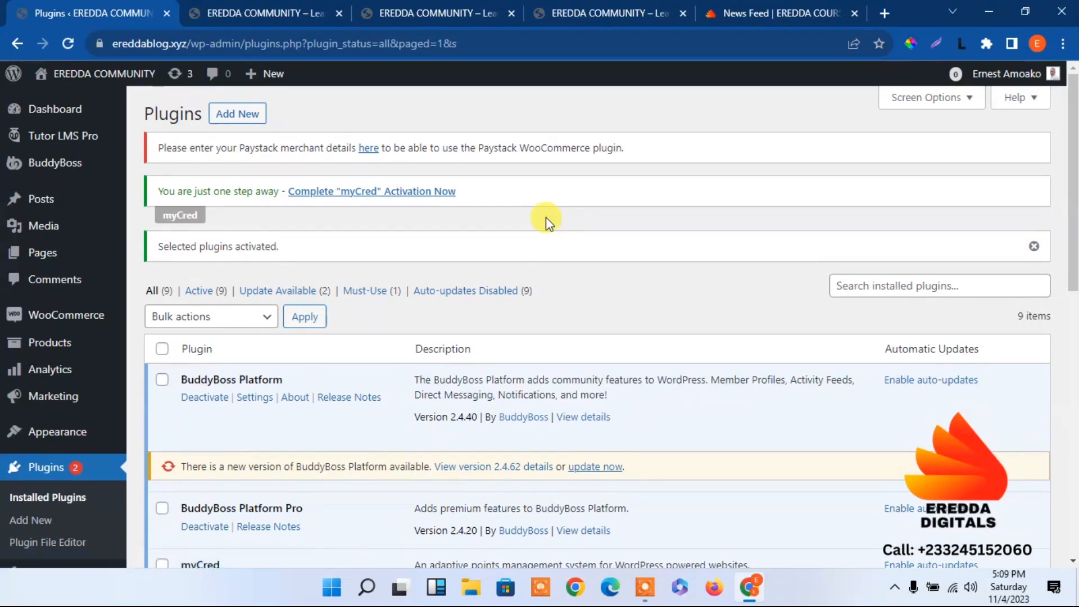
Complete the myCred activation, allowing the update notifications opt-in, and dismiss the settings tour
{"action": "left_click_drag", "start_coordinate": [1073, 208], "coordinate": [1040, 139]}
{"action": "left_click", "coordinate": [391, 195]}
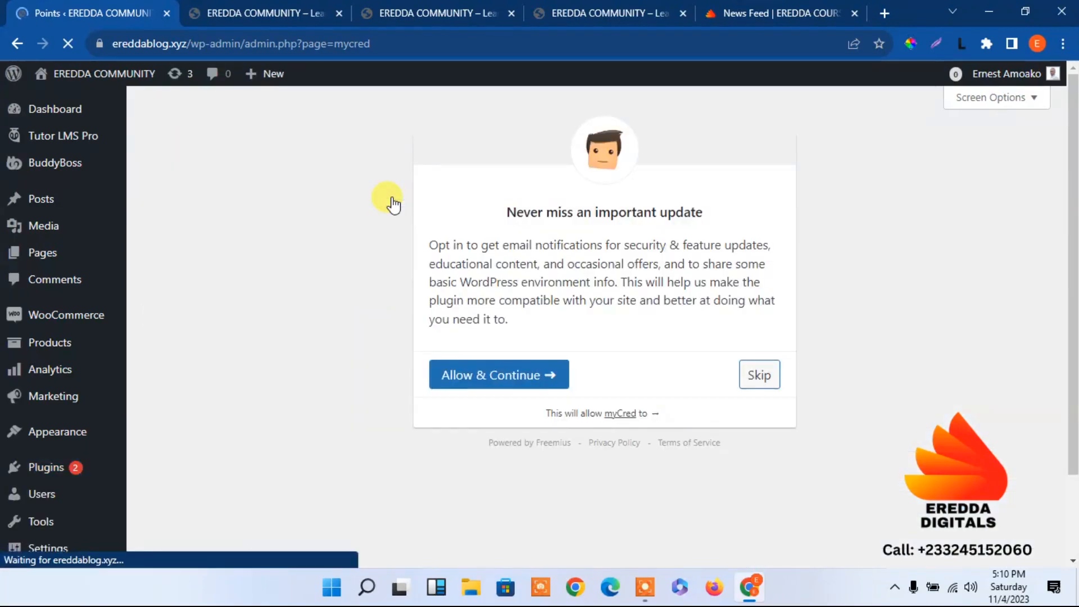
{"action": "left_click", "coordinate": [505, 378]}
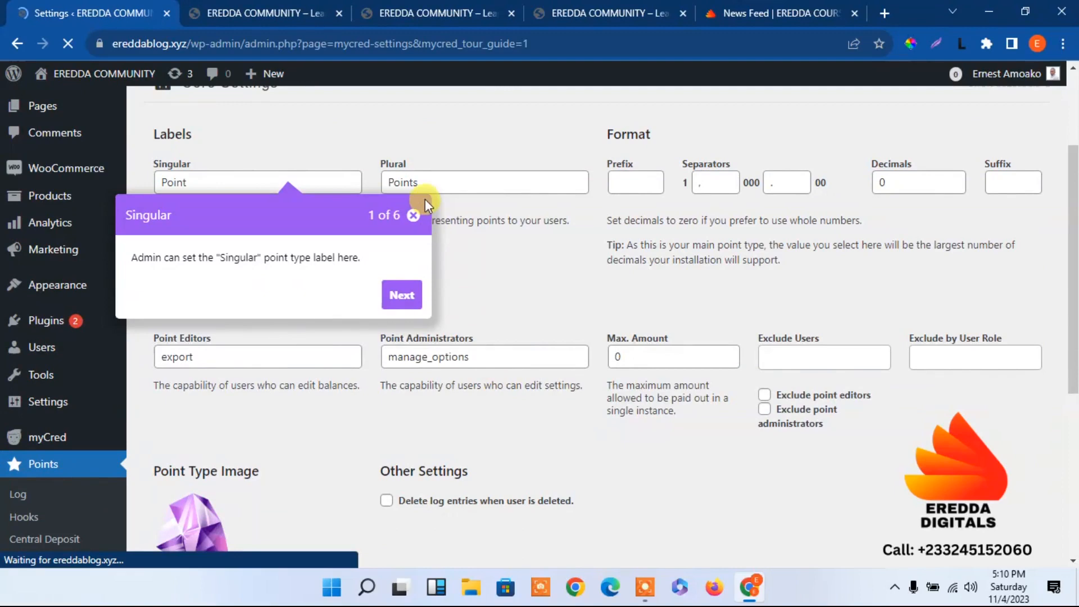
{"action": "left_click", "coordinate": [414, 215]}
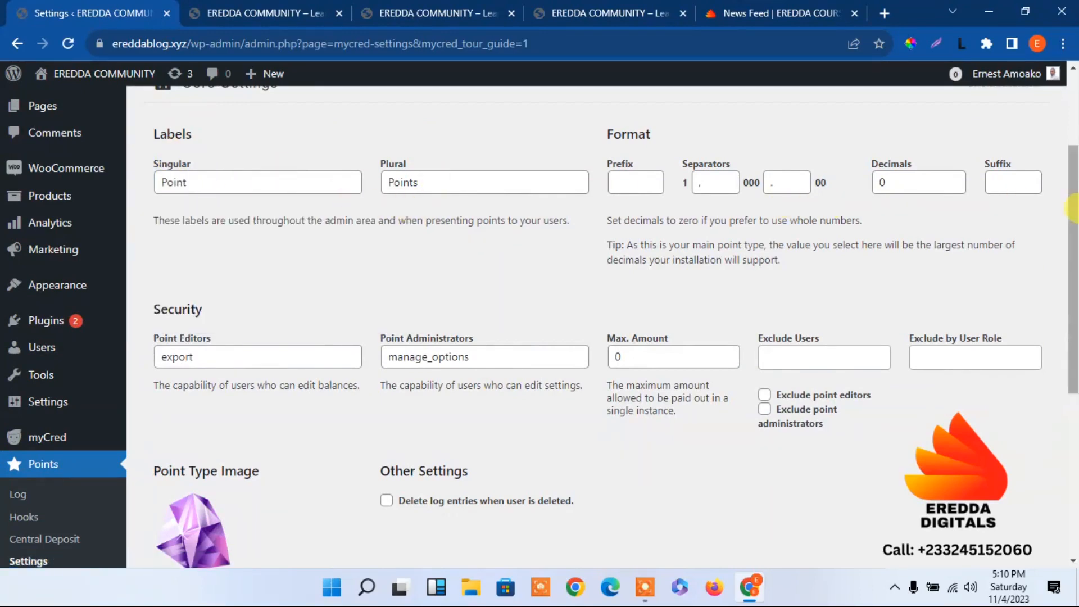
Set the point labels to "Eredda Point" (singular) and "Eredda Points" (plural) in Core Settings and save the settings
{"action": "scroll", "coordinate": [1073, 130], "scroll_direction": "up", "scroll_amount": 3}
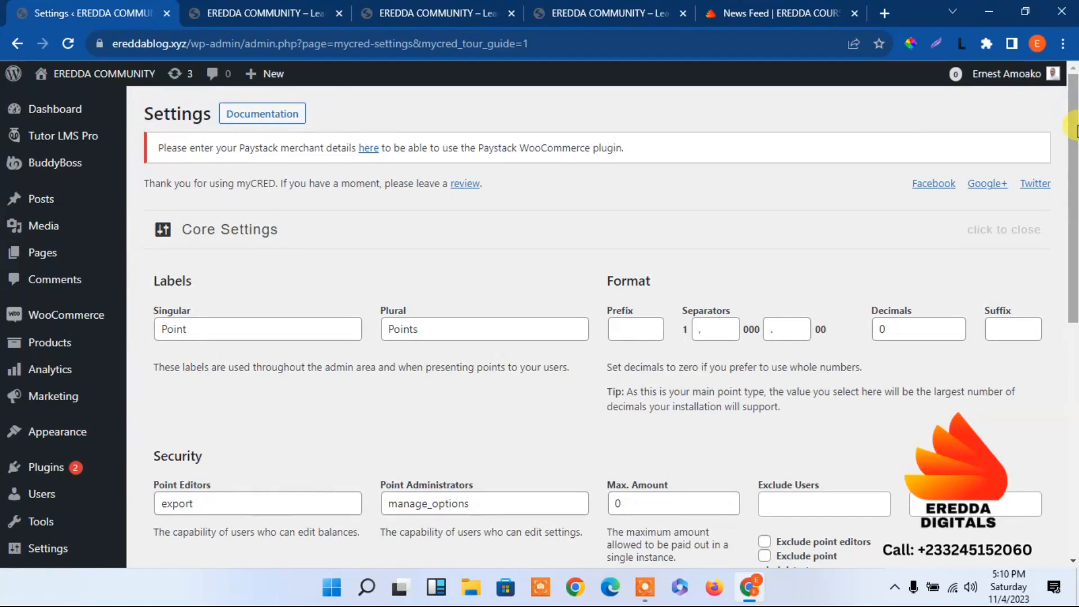
{"action": "left_click", "coordinate": [163, 331]}
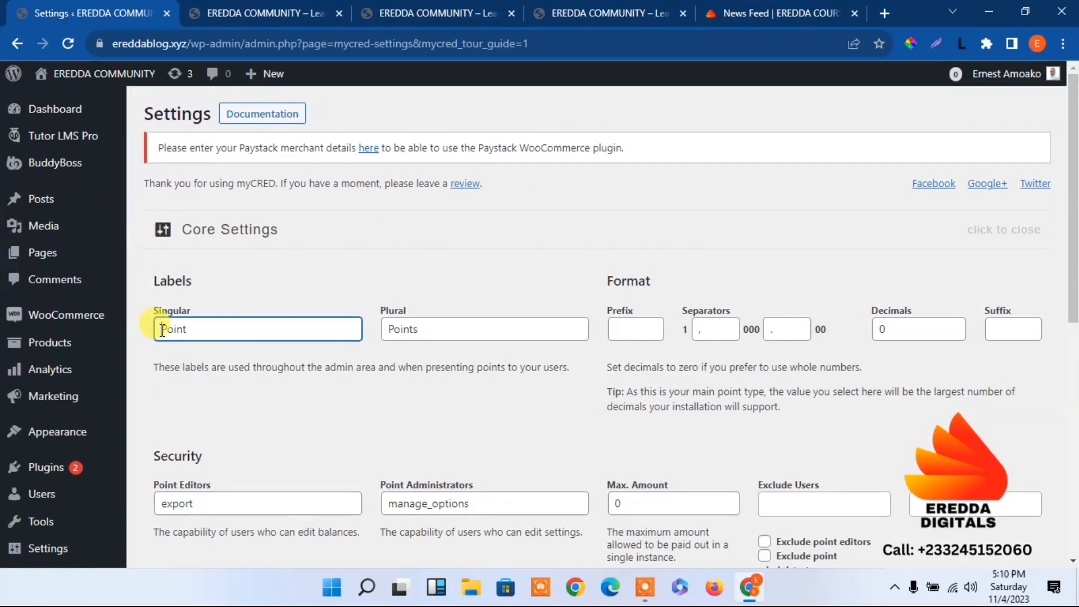
{"action": "type", "text": "Eredda"}
{"action": "left_click", "coordinate": [388, 325]}
{"action": "type", "text": "Ere"}
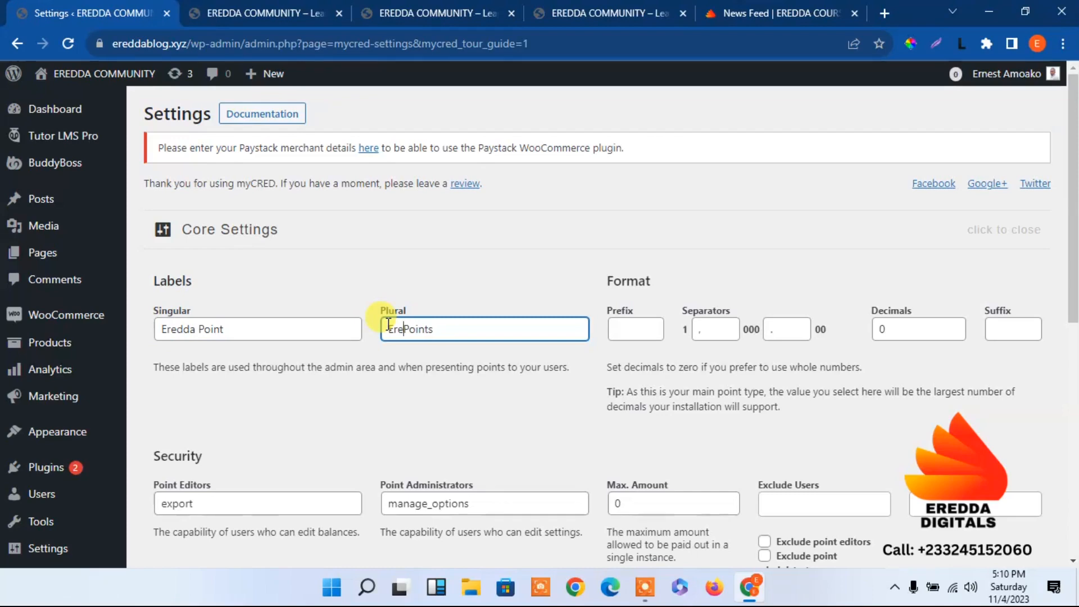
{"action": "type", "text": "dda"}
{"action": "scroll", "coordinate": [1055, 336], "scroll_direction": "down", "scroll_amount": 5}
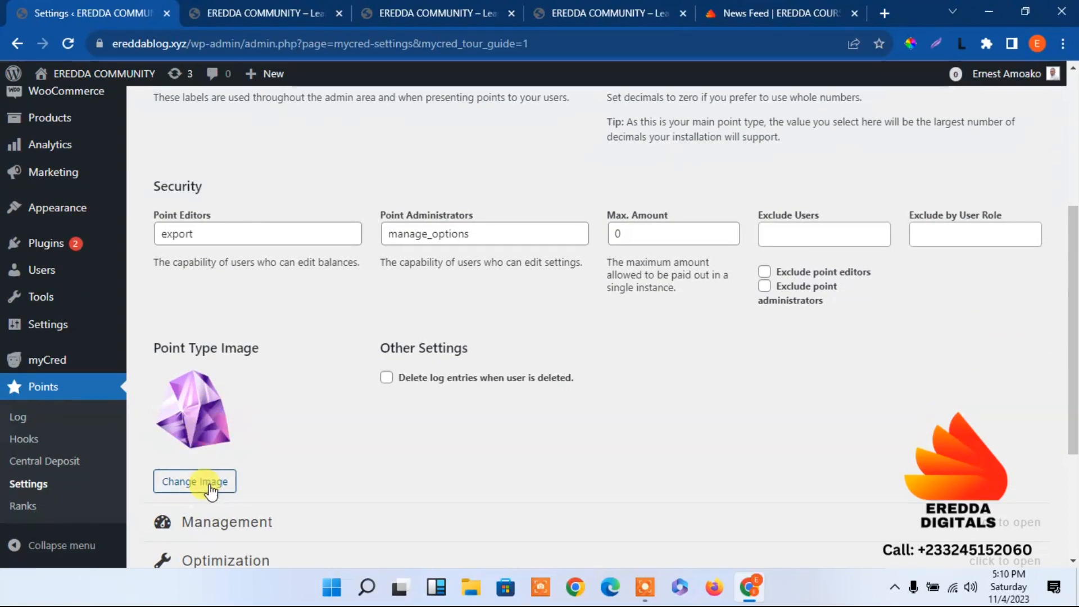
{"action": "scroll", "coordinate": [899, 332], "scroll_direction": "down", "scroll_amount": 4}
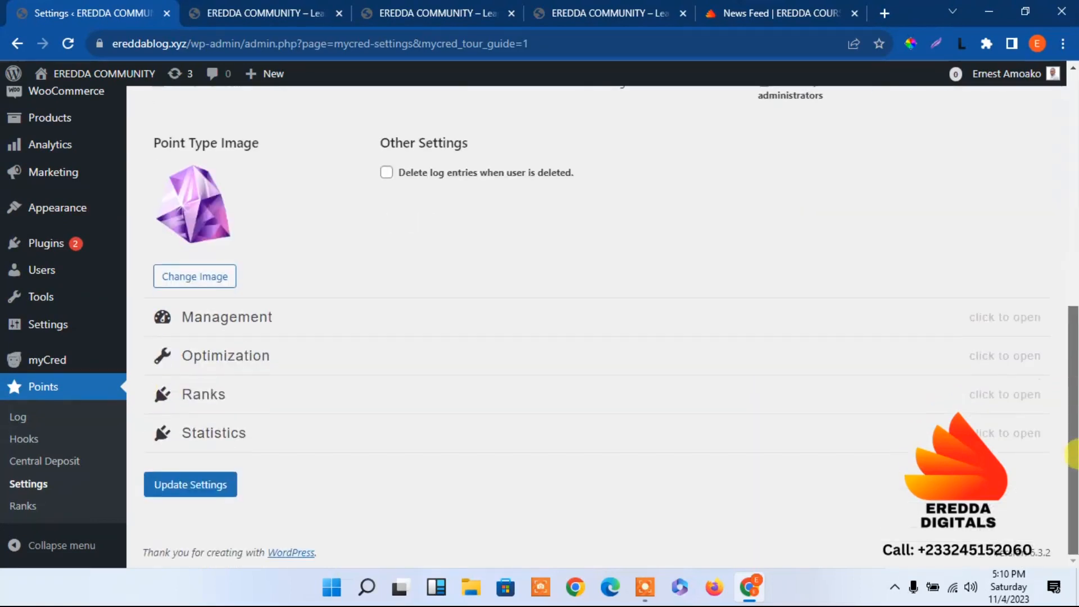
{"action": "left_click", "coordinate": [182, 497]}
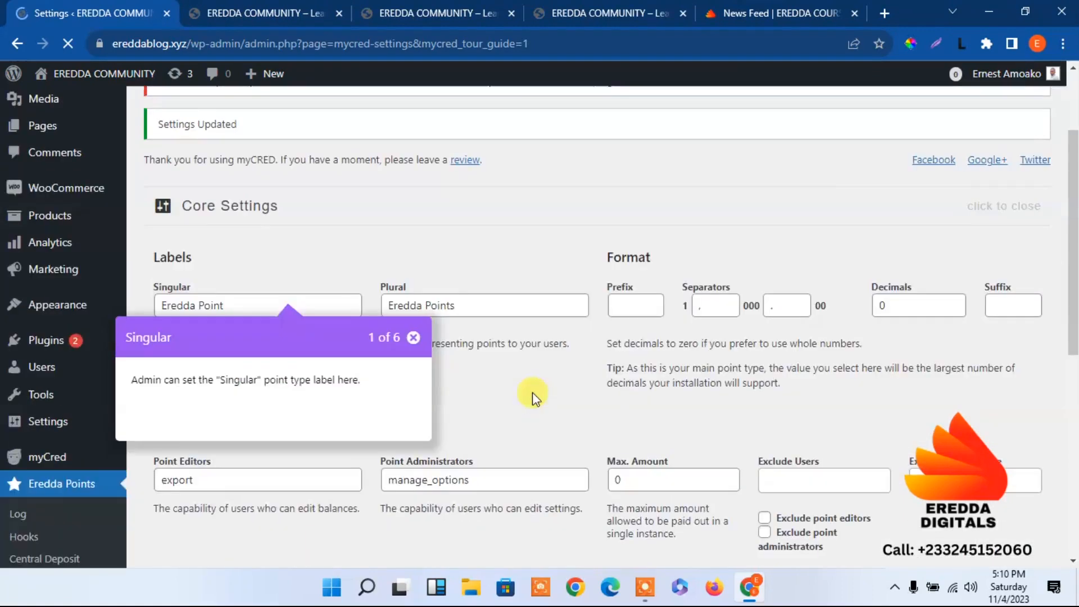
Dismiss the settings tour and examine the Management, Optimization and Ranks sections of the points settings
{"action": "left_click_drag", "start_coordinate": [1073, 222], "coordinate": [773, 246]}
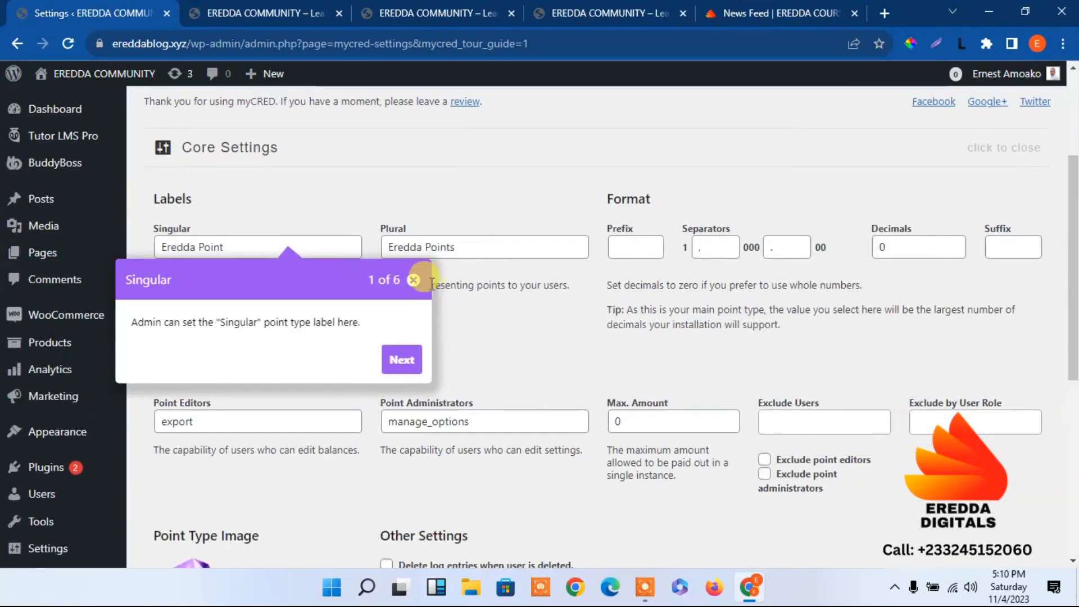
{"action": "left_click", "coordinate": [414, 280]}
{"action": "left_click_drag", "start_coordinate": [1074, 293], "coordinate": [1073, 410]}
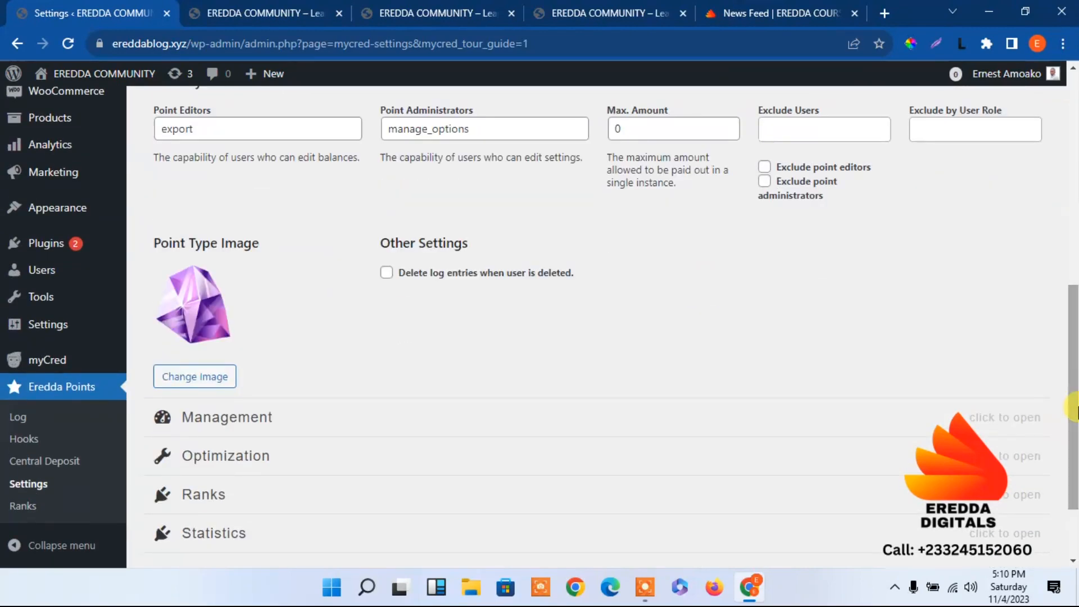
{"action": "left_click", "coordinate": [381, 416]}
{"action": "mouse_move", "coordinate": [1074, 353]}
{"action": "left_mouse_down"}
{"action": "mouse_move", "coordinate": [1073, 318]}
{"action": "mouse_move", "coordinate": [1075, 338]}
{"action": "left_mouse_up"}
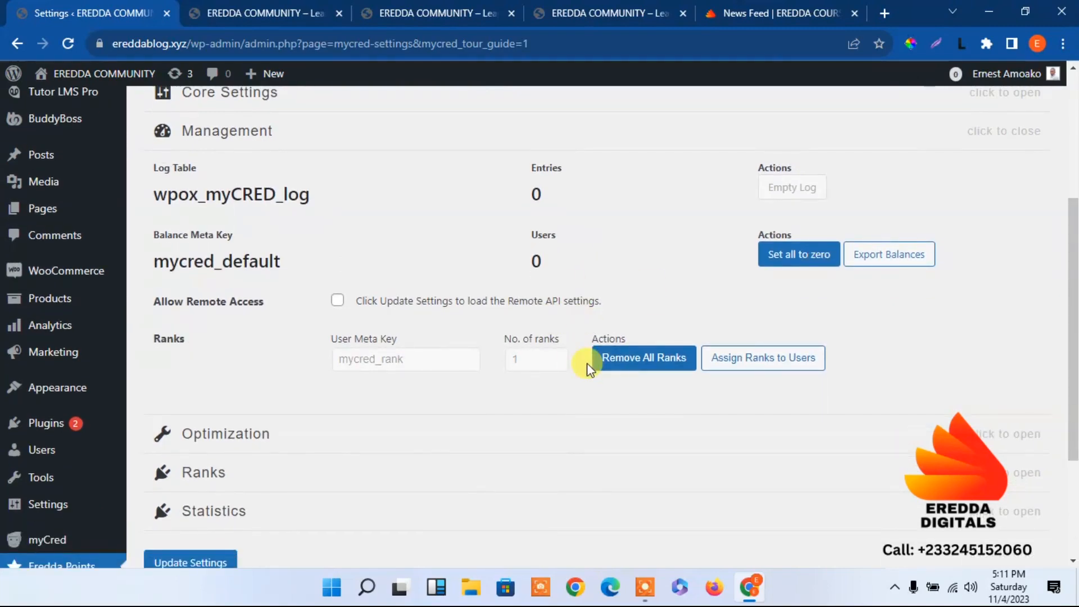
{"action": "left_click", "coordinate": [272, 437]}
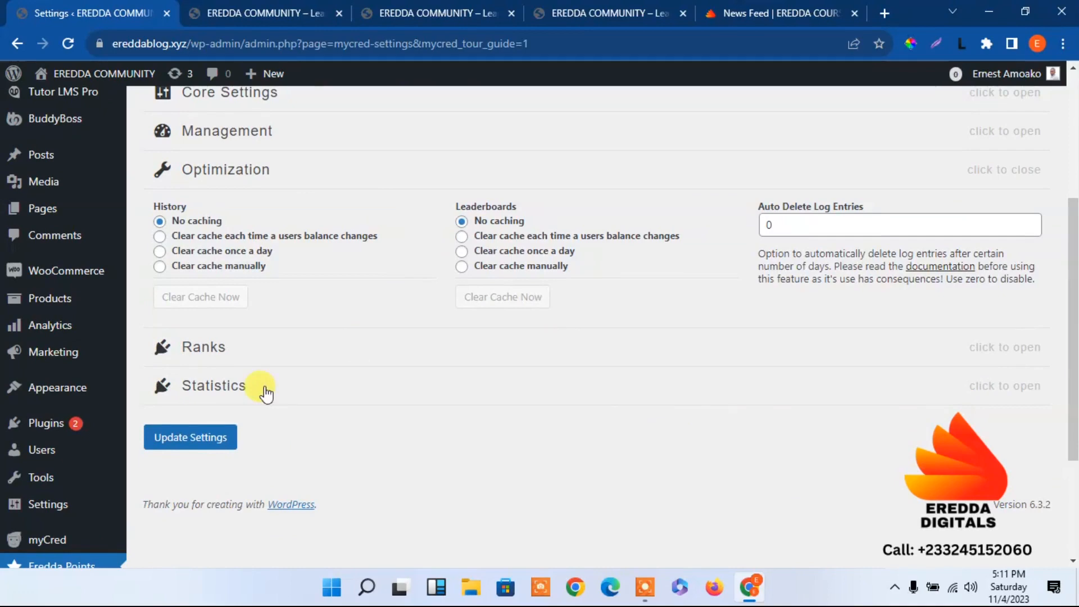
{"action": "left_click", "coordinate": [252, 350]}
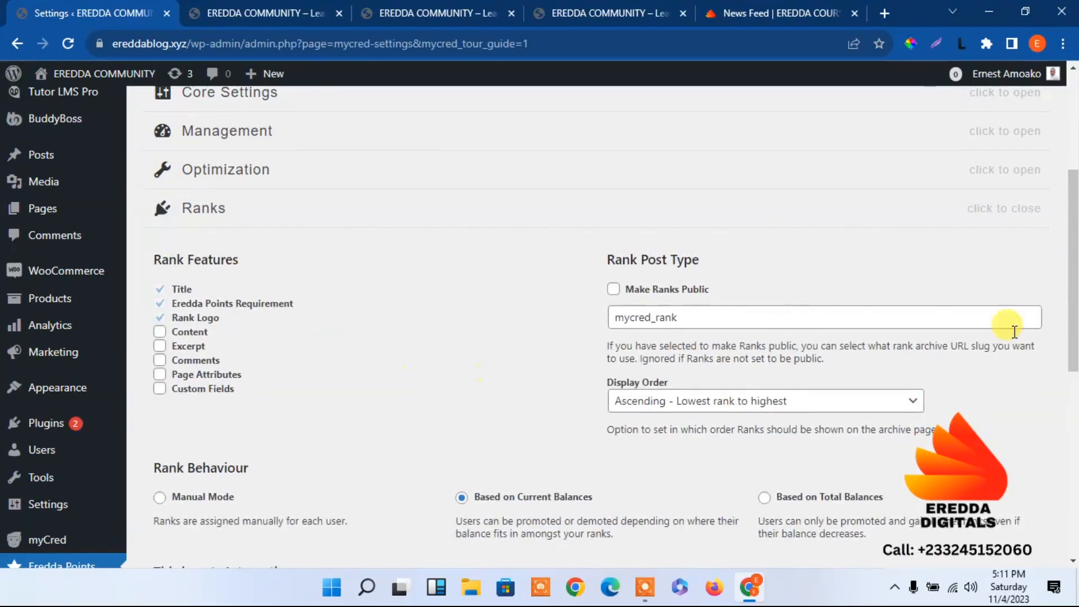
{"action": "left_click_drag", "start_coordinate": [1071, 289], "coordinate": [1072, 526]}
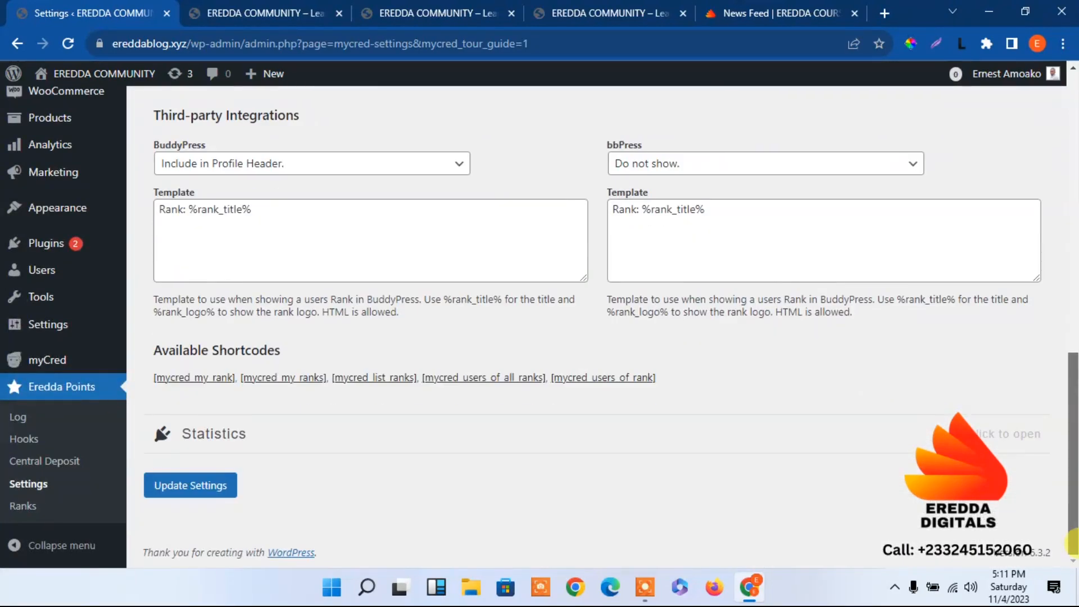
Check the community home page's colours and set the Negative Values colour in the Statistics section to #3069e5
{"action": "left_click", "coordinate": [421, 432]}
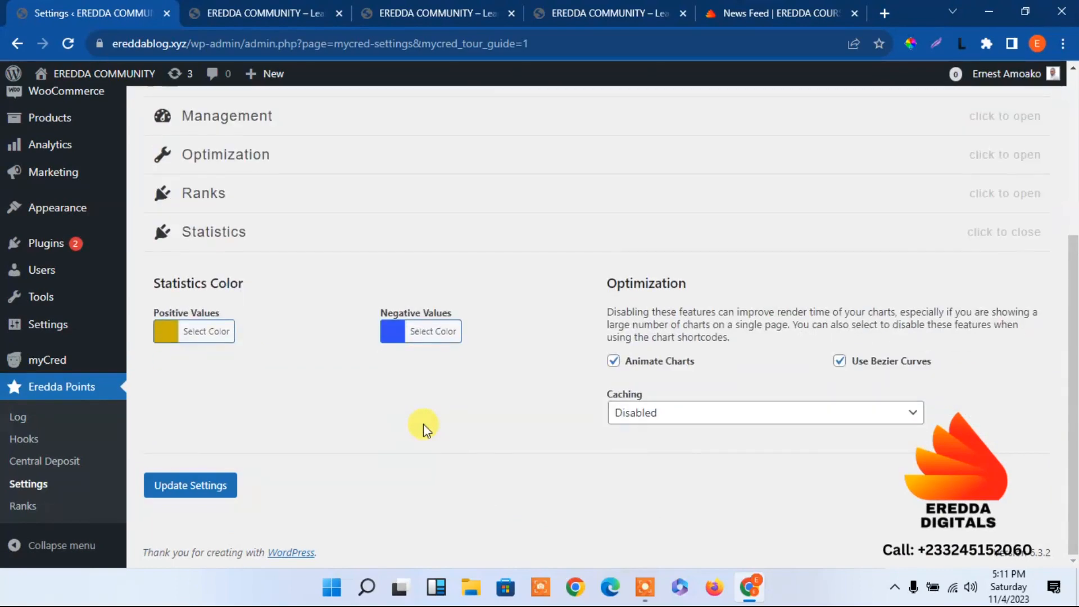
{"action": "left_click", "coordinate": [395, 332]}
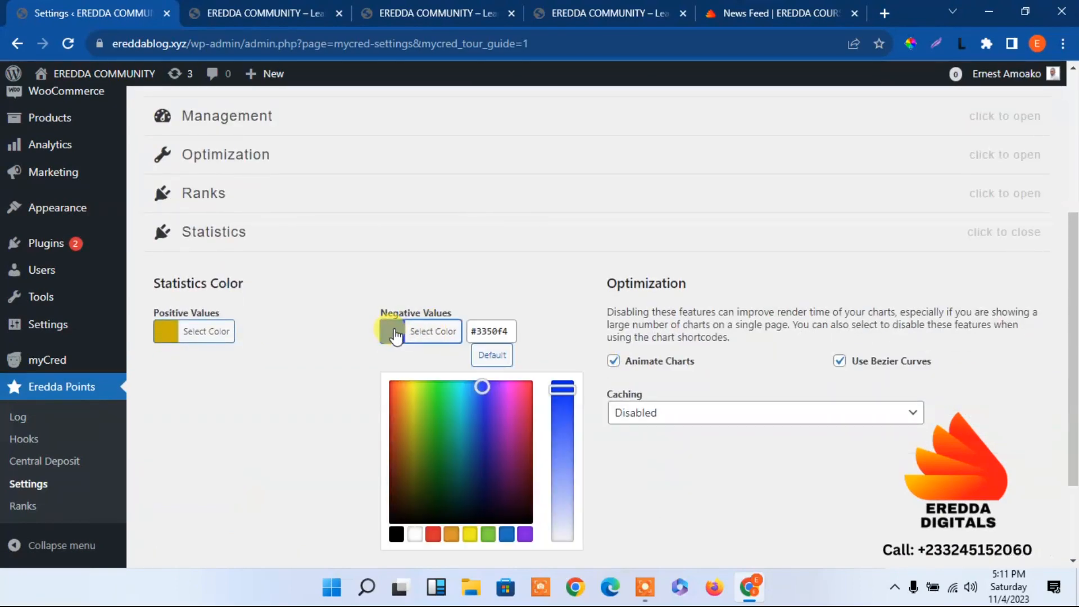
{"action": "triple_click", "coordinate": [513, 329]}
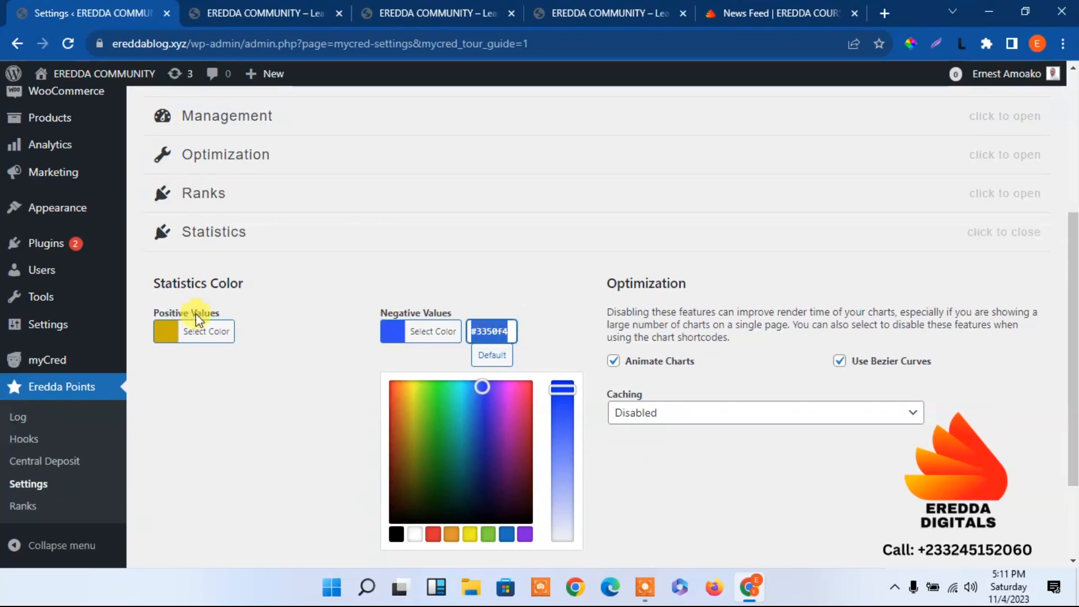
{"action": "left_click", "coordinate": [315, 12]}
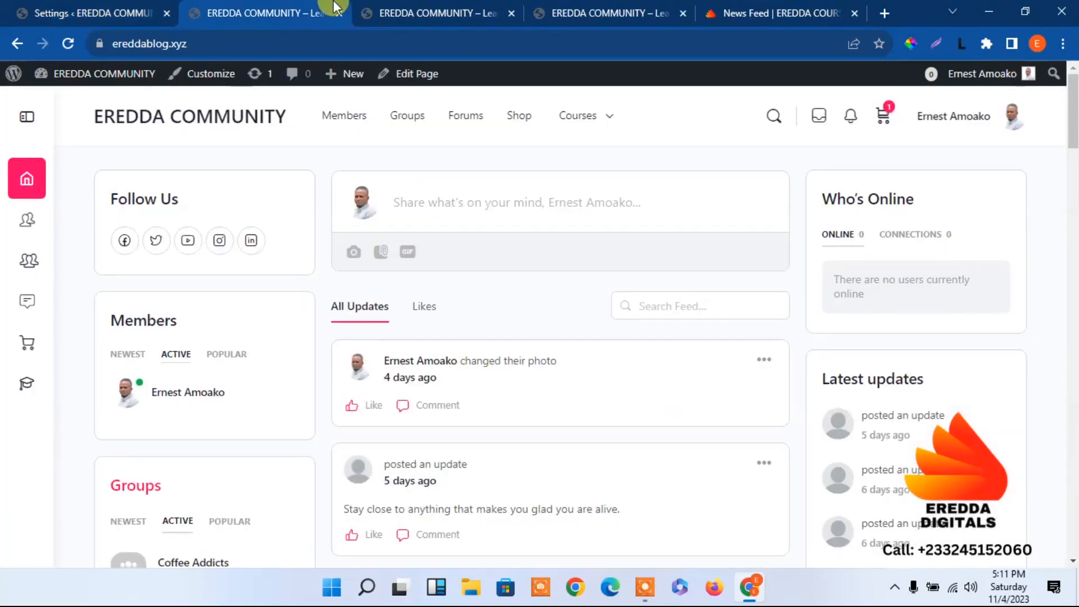
{"action": "left_click", "coordinate": [89, 7]}
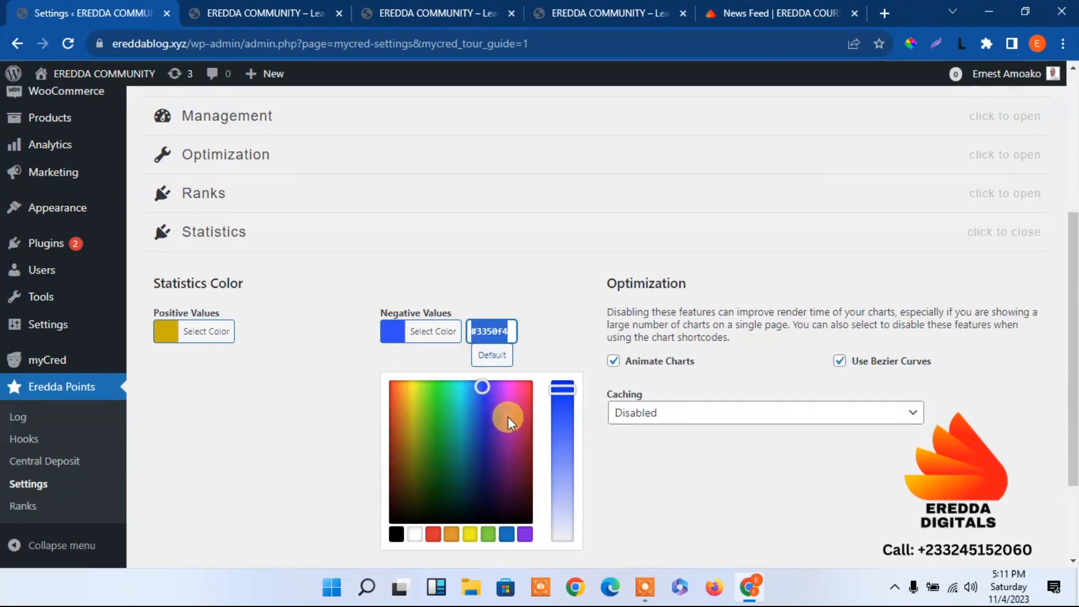
{"action": "mouse_move", "coordinate": [486, 395]}
{"action": "left_mouse_down"}
{"action": "mouse_move", "coordinate": [493, 425]}
{"action": "mouse_move", "coordinate": [482, 386]}
{"action": "mouse_move", "coordinate": [467, 381]}
{"action": "mouse_move", "coordinate": [482, 401]}
{"action": "left_mouse_up"}
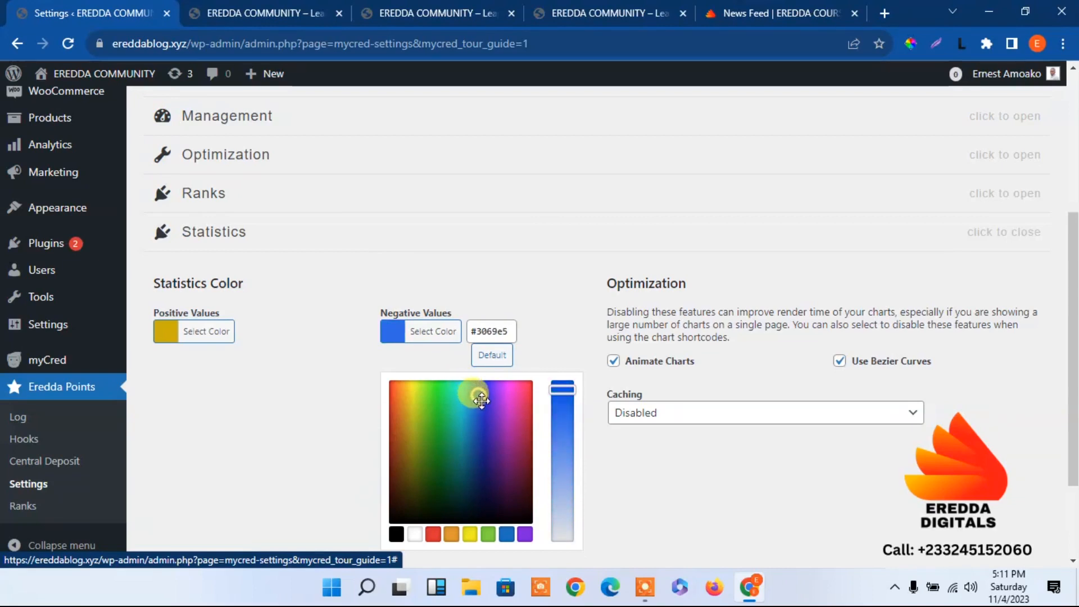
{"action": "left_click", "coordinate": [310, 352]}
Set the Positive Values statistics colour to #ff0066
{"action": "left_click", "coordinate": [174, 339]}
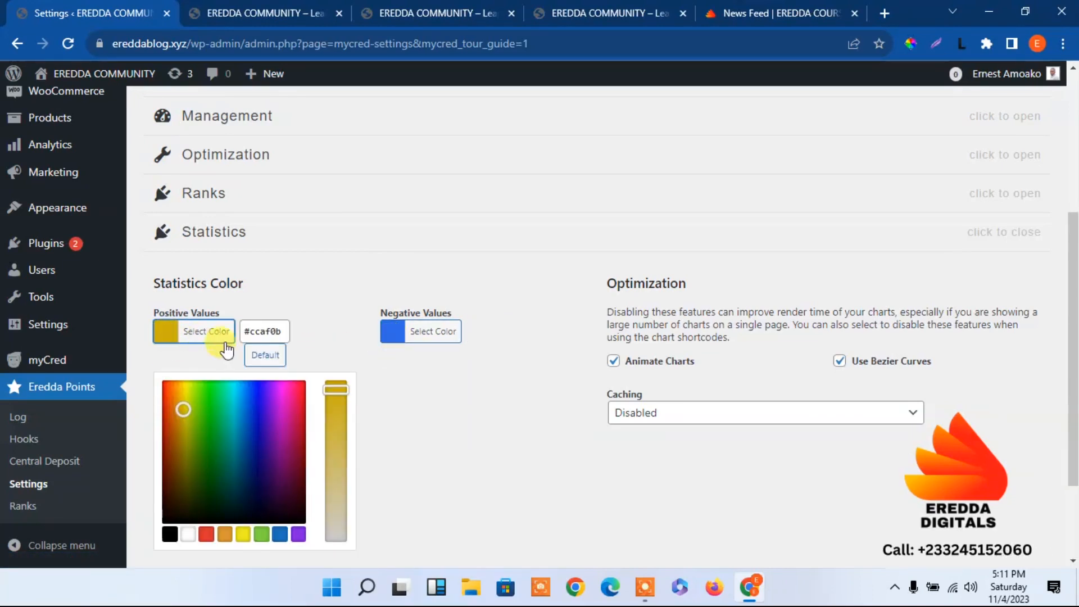
{"action": "left_click", "coordinate": [282, 332]}
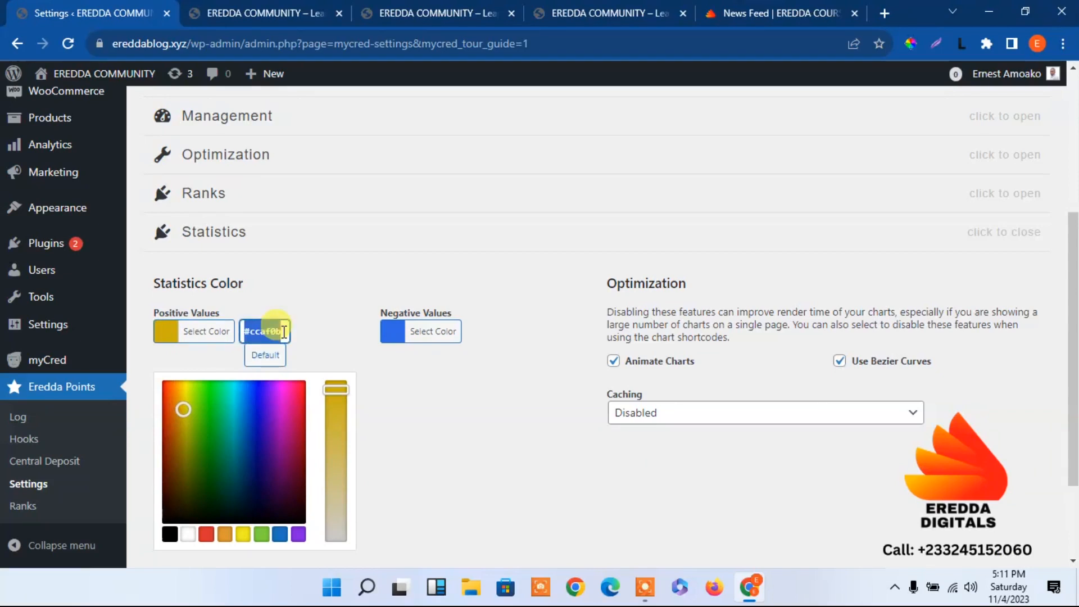
{"action": "type", "text": "ff"}
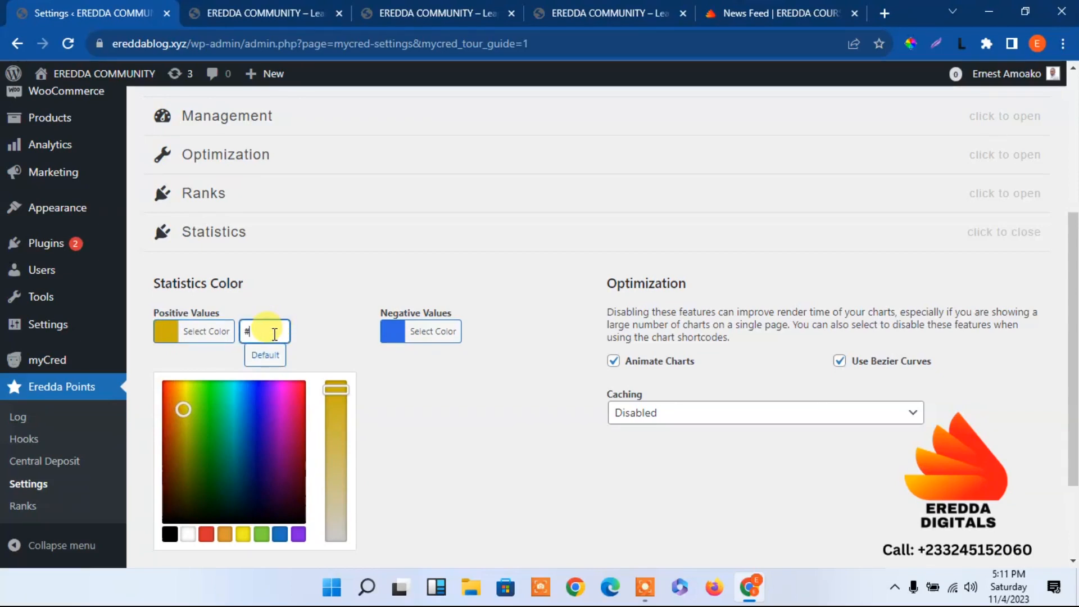
{"action": "type", "text": "0066"}
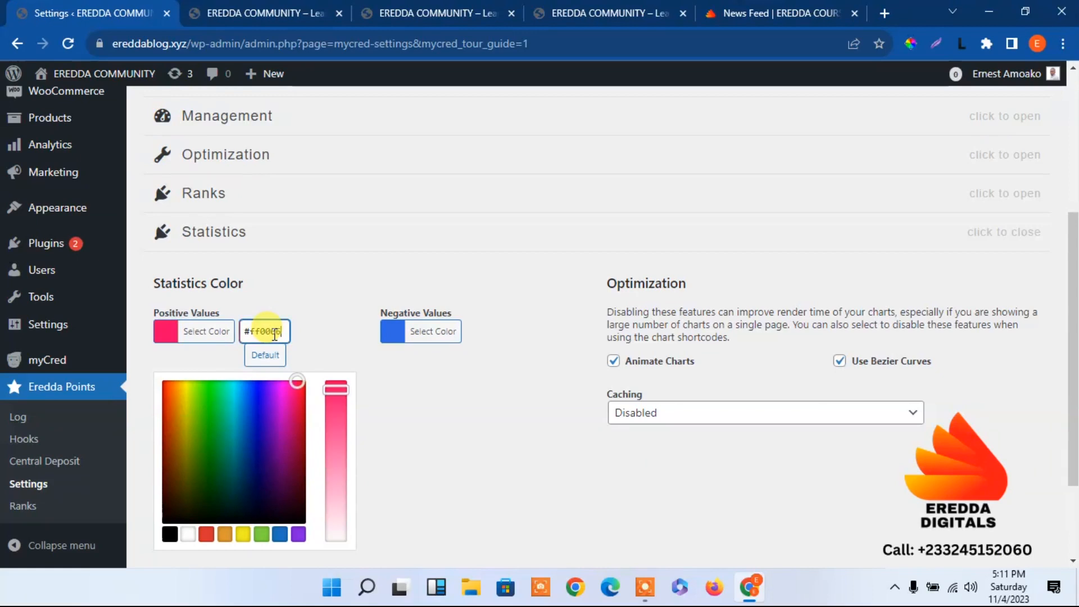
Save the points settings with the new statistics colours and dismiss the settings tour
{"action": "left_click", "coordinate": [534, 447]}
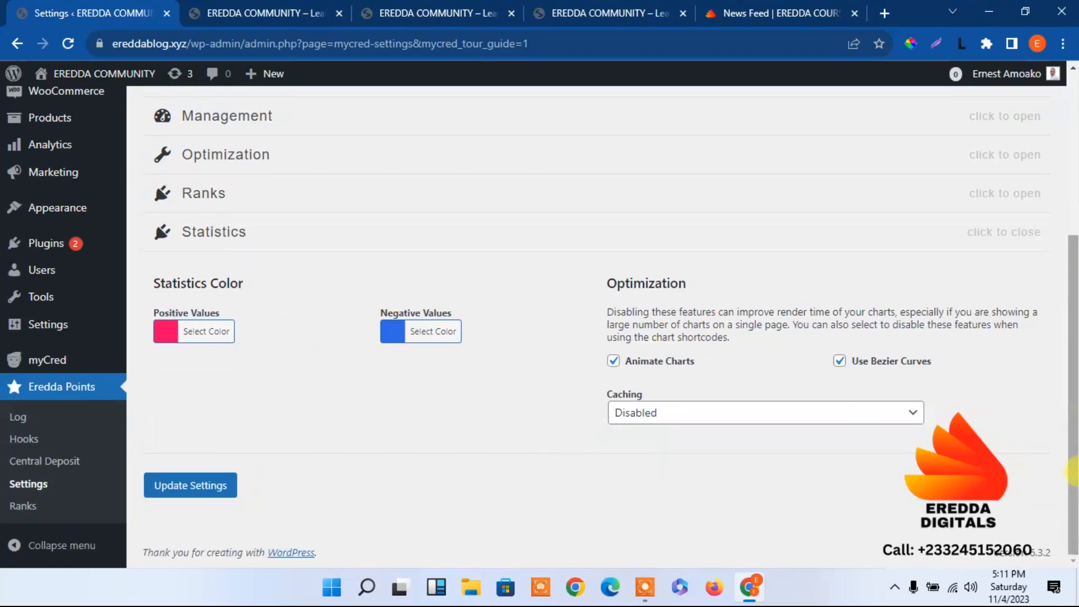
{"action": "left_click", "coordinate": [205, 495]}
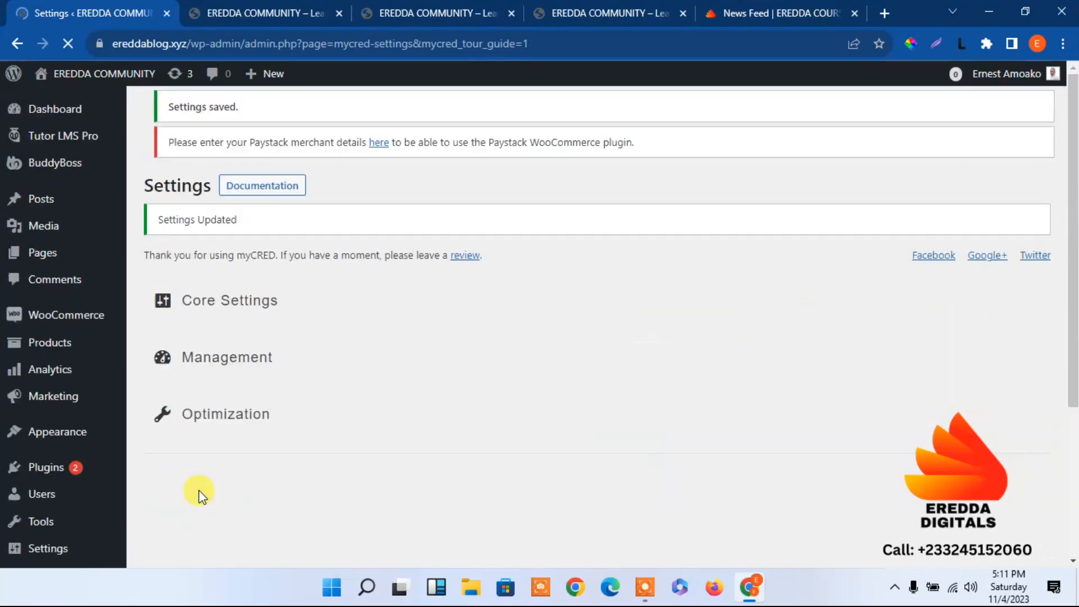
{"action": "scroll", "coordinate": [200, 495], "scroll_direction": "down", "scroll_amount": 1}
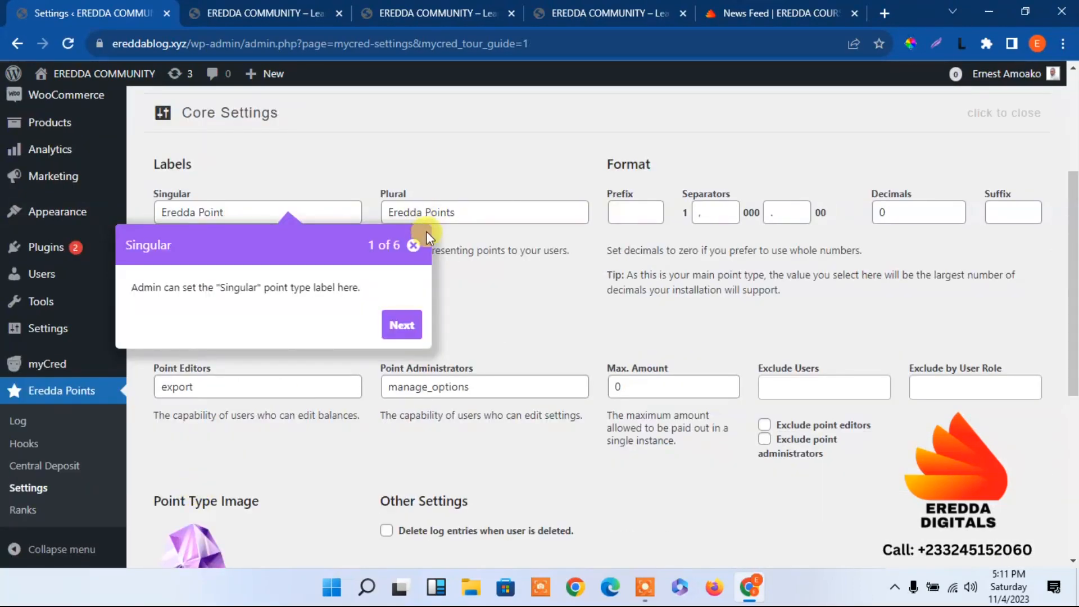
{"action": "left_click", "coordinate": [413, 247]}
{"action": "scroll", "coordinate": [471, 506], "scroll_direction": "down", "scroll_amount": 5}
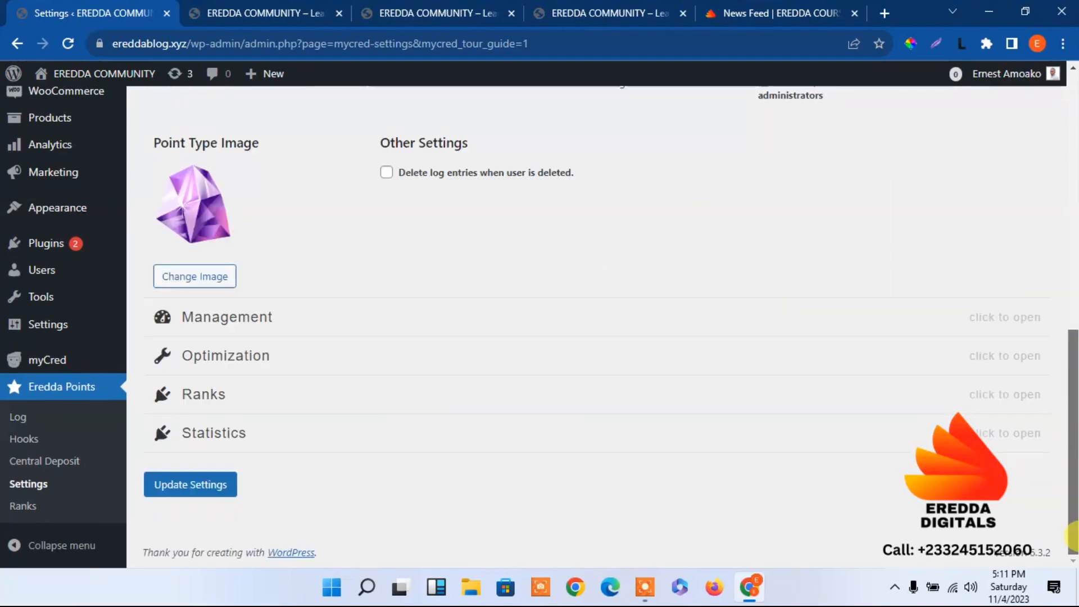
{"action": "left_click_drag", "start_coordinate": [1073, 497], "coordinate": [1076, 556]}
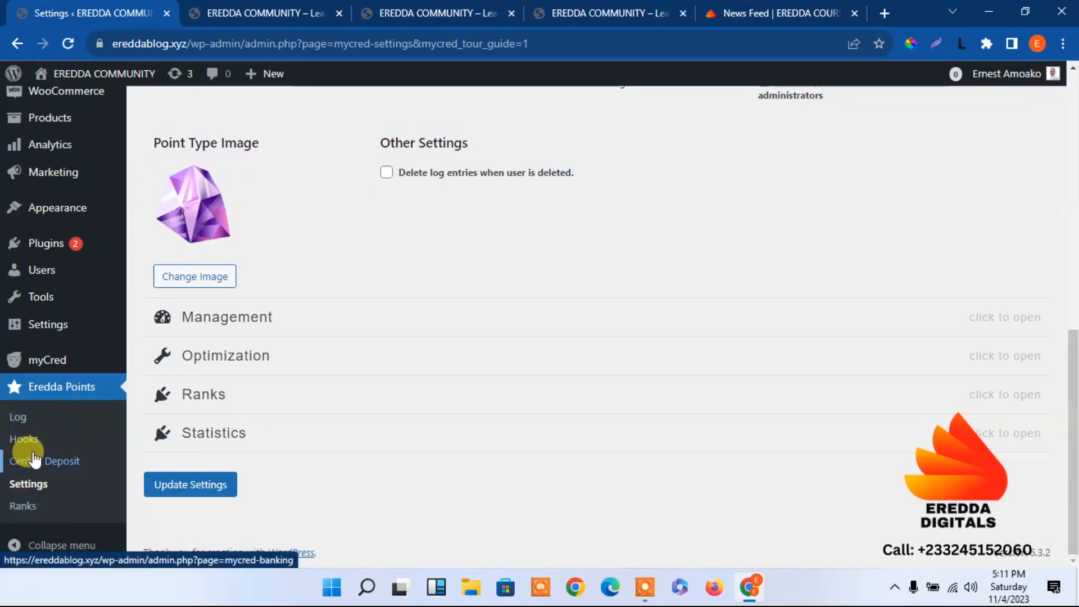
Examine the Point Types, Uninstall and Open Badge Setting sections of the myCred General Settings
{"action": "mouse_move", "coordinate": [50, 363]}
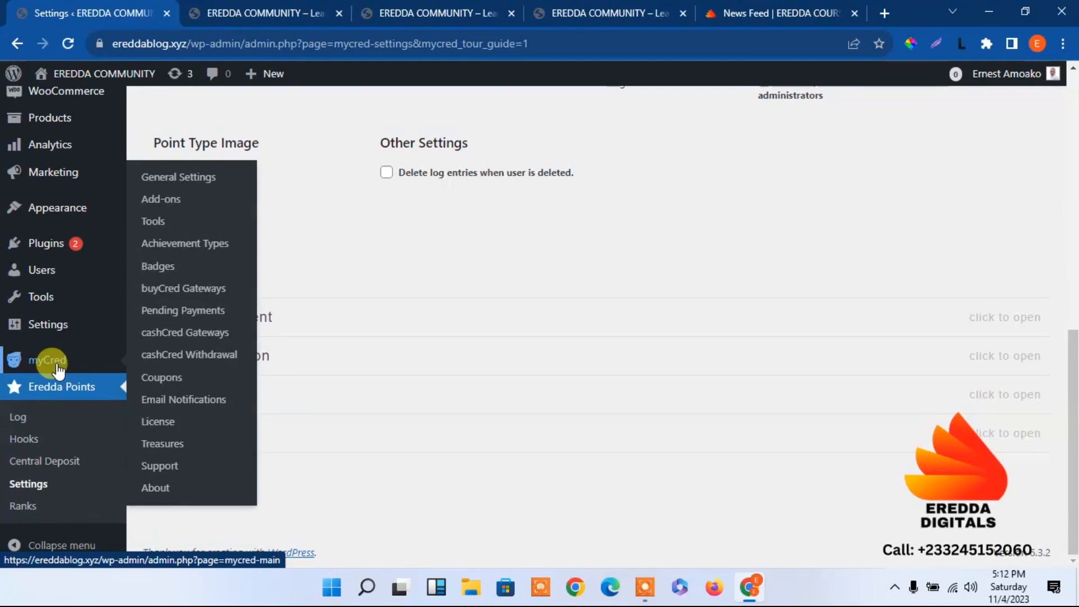
{"action": "left_click", "coordinate": [187, 178]}
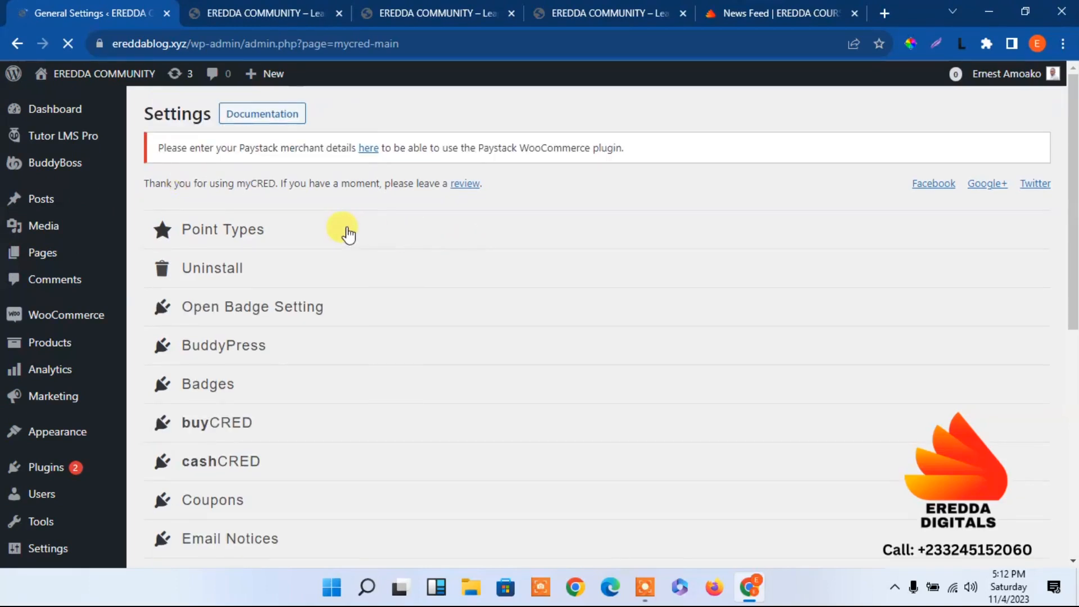
{"action": "left_click", "coordinate": [347, 232]}
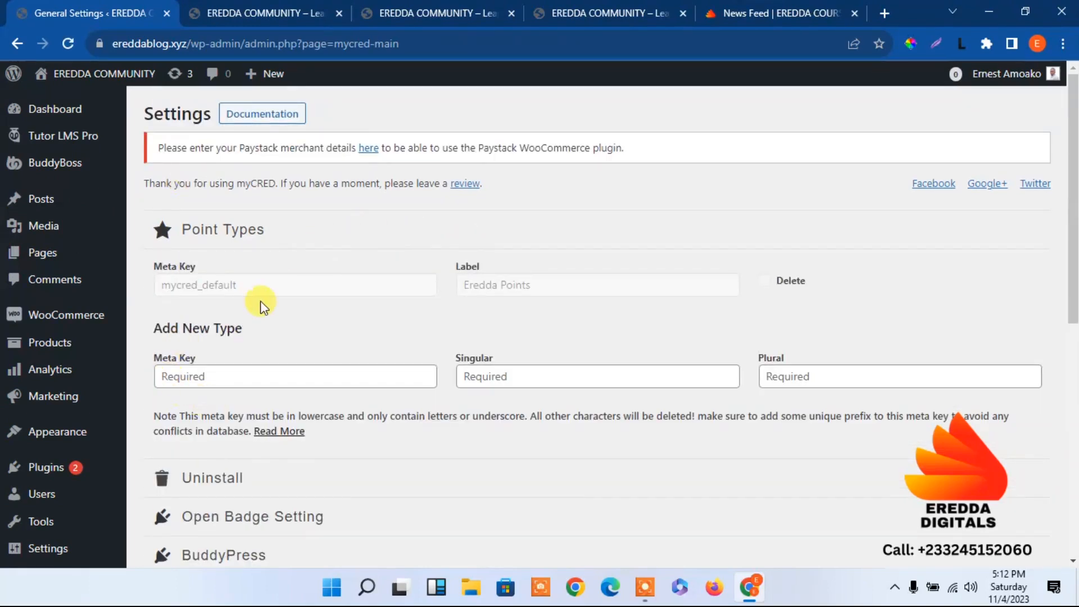
{"action": "left_click", "coordinate": [262, 230]}
{"action": "left_click", "coordinate": [253, 273]}
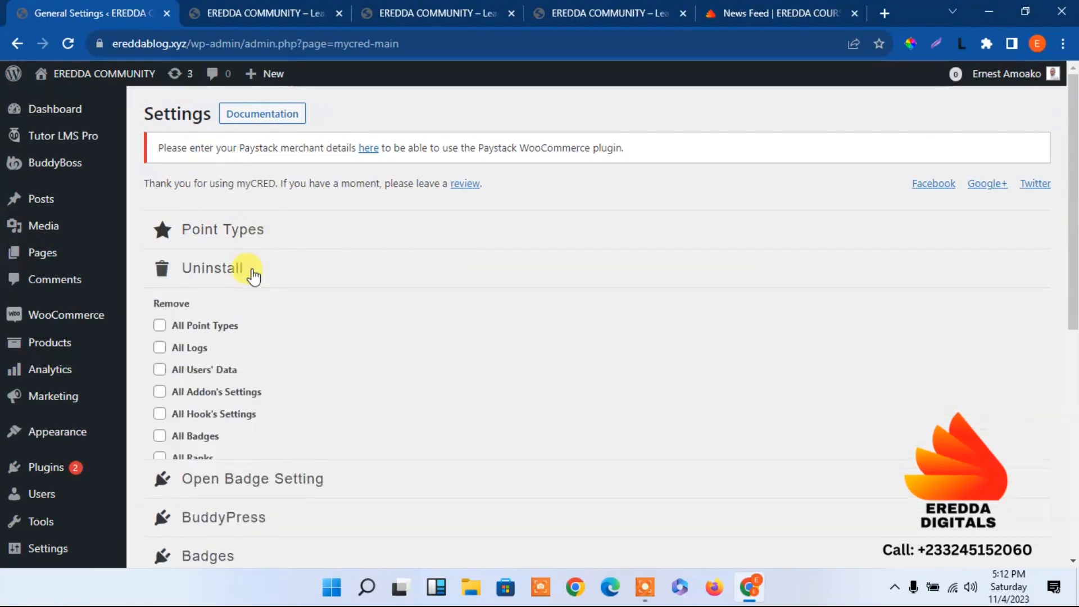
{"action": "left_click", "coordinate": [252, 275]}
{"action": "left_click", "coordinate": [252, 309]}
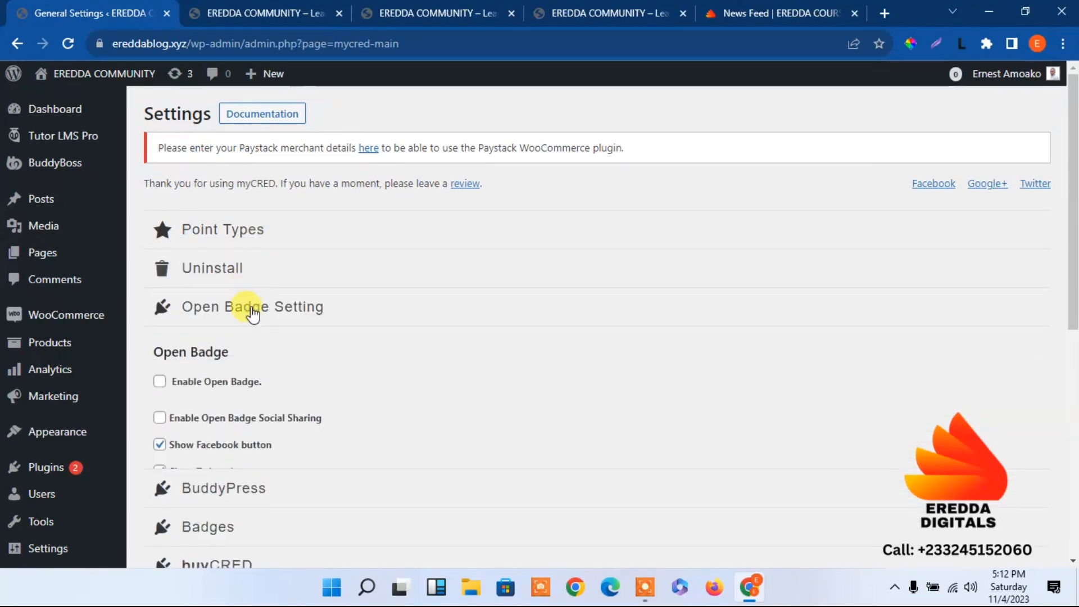
{"action": "left_click", "coordinate": [253, 314]}
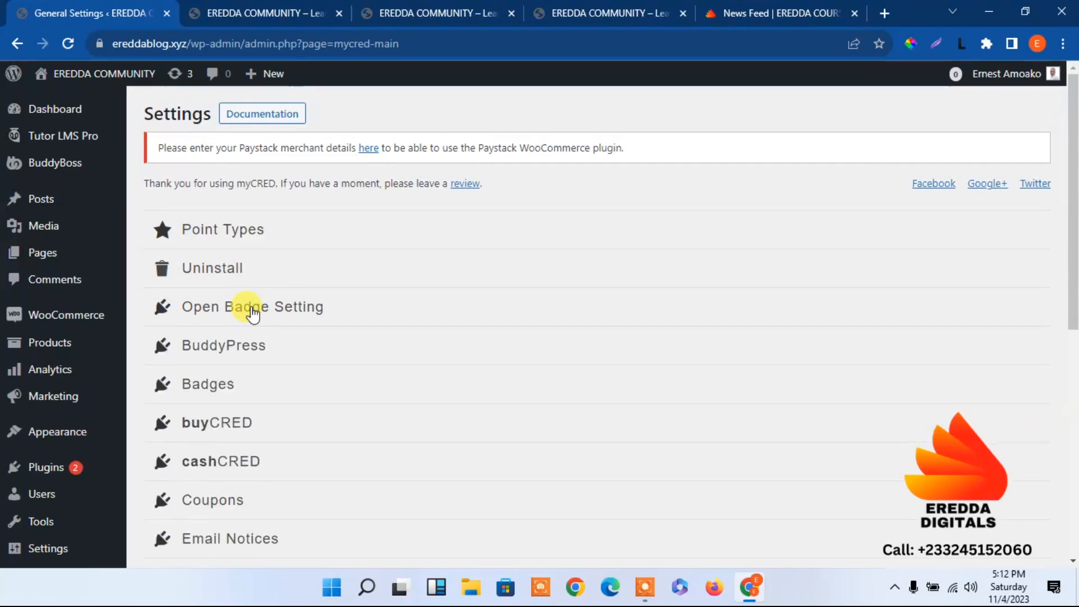
In the BuddyPress section, set Eredda Point Balance to Include in Profile Header and Eredda Points History to Show in Profile
{"action": "left_click", "coordinate": [262, 354]}
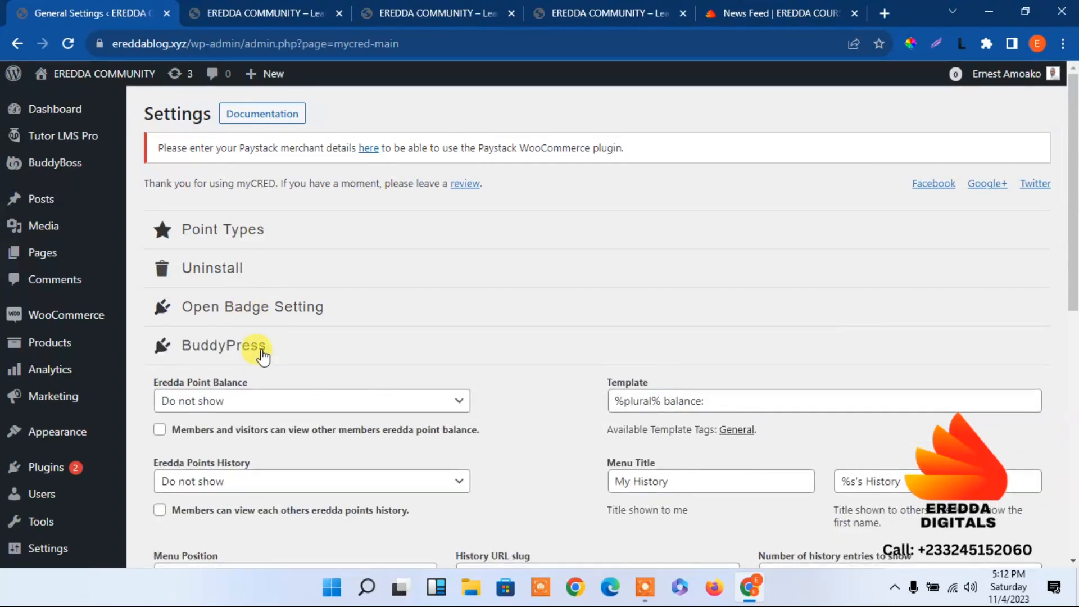
{"action": "scroll", "coordinate": [1072, 177], "scroll_direction": "down", "scroll_amount": 2}
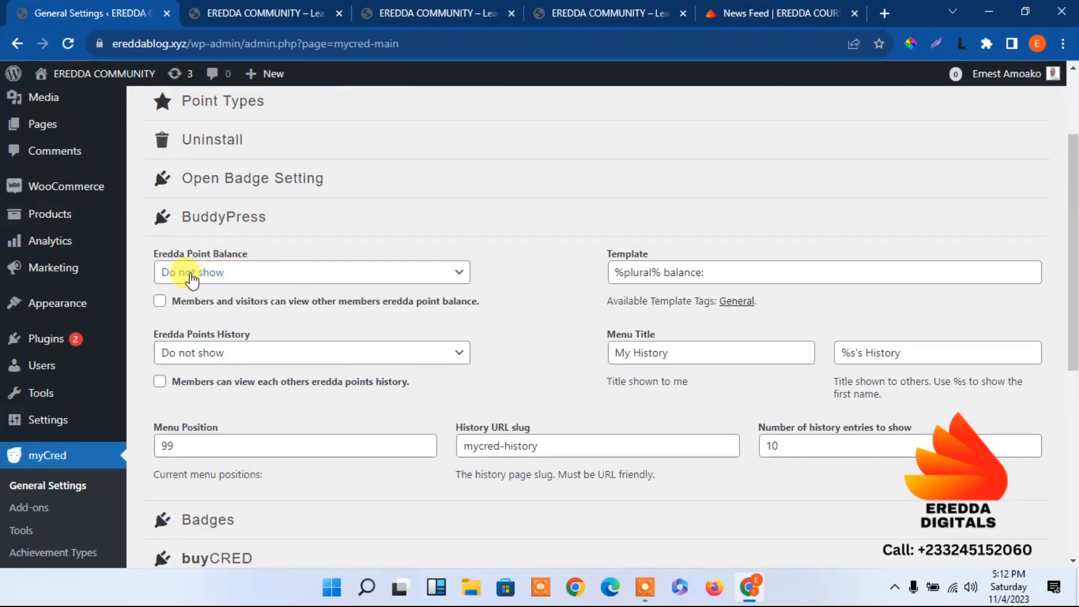
{"action": "left_click", "coordinate": [224, 274]}
{"action": "left_click", "coordinate": [224, 308]}
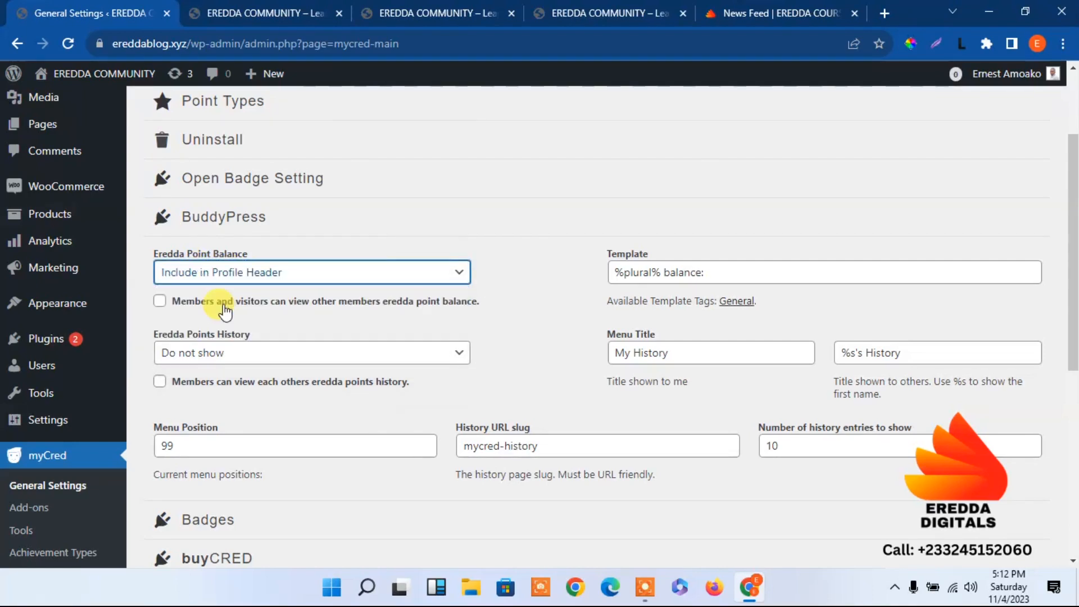
{"action": "left_click", "coordinate": [259, 350]}
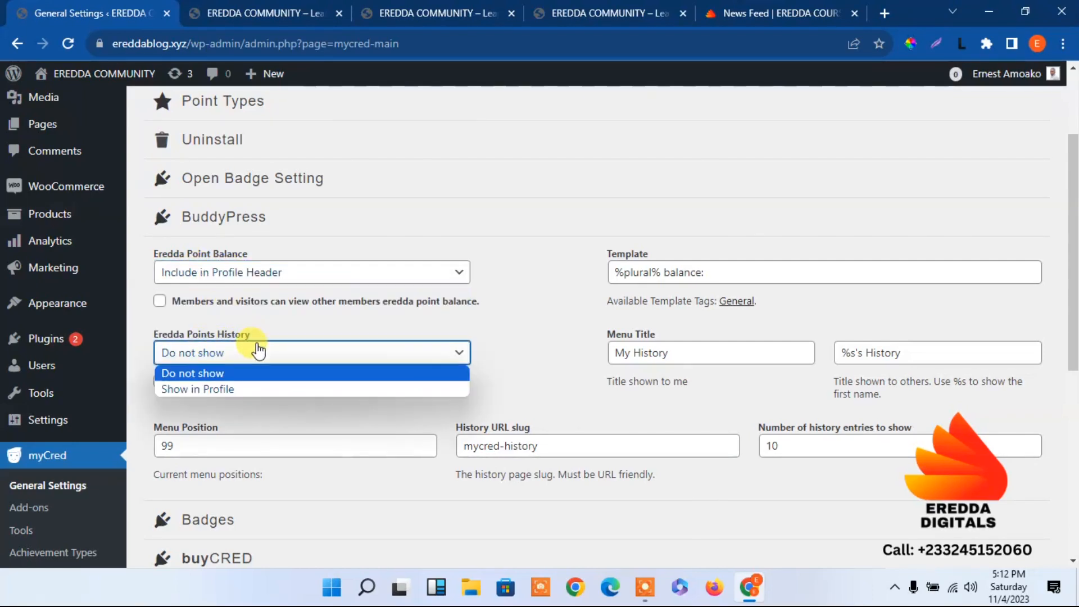
{"action": "left_click", "coordinate": [233, 388]}
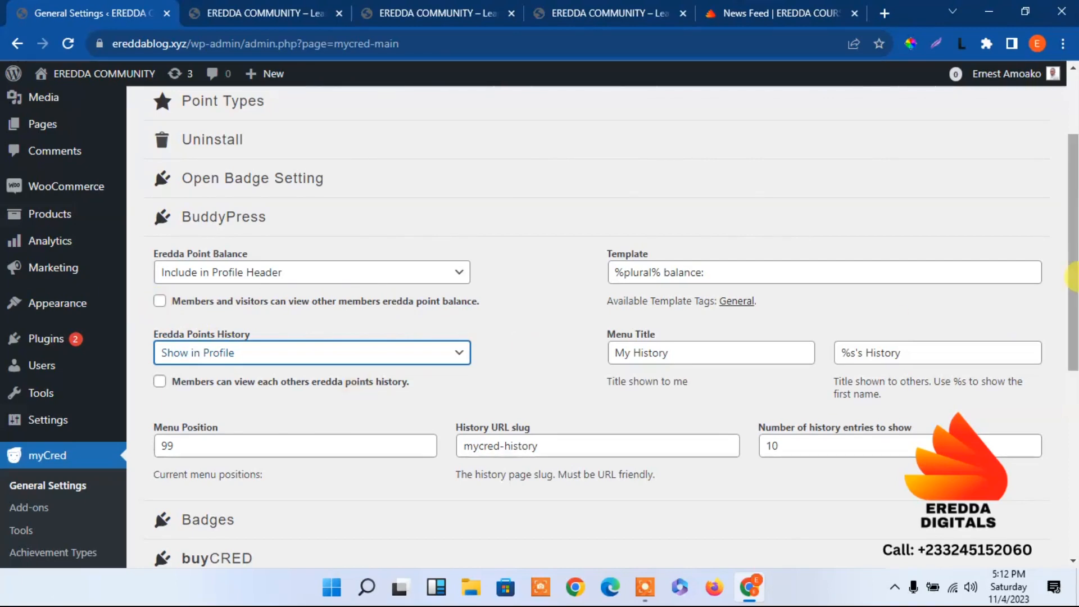
Examine the buyCRED, cashCRED, Coupons and Email Notices sections of the General Settings
{"action": "scroll", "coordinate": [530, 353], "scroll_direction": "down", "scroll_amount": 7}
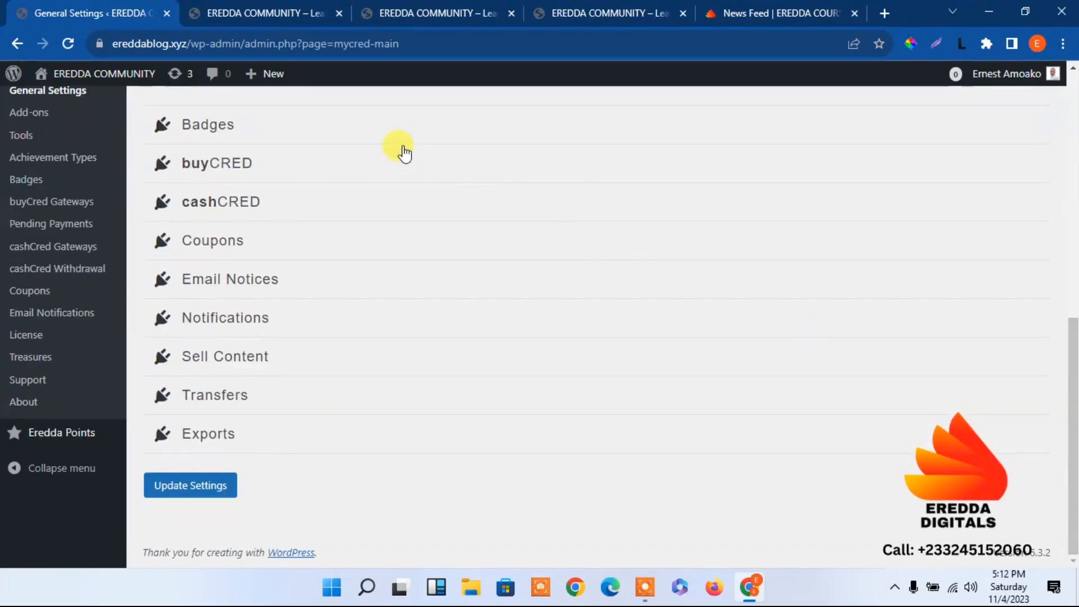
{"action": "left_click", "coordinate": [404, 153]}
{"action": "scroll", "coordinate": [405, 150], "scroll_direction": "down", "scroll_amount": 3}
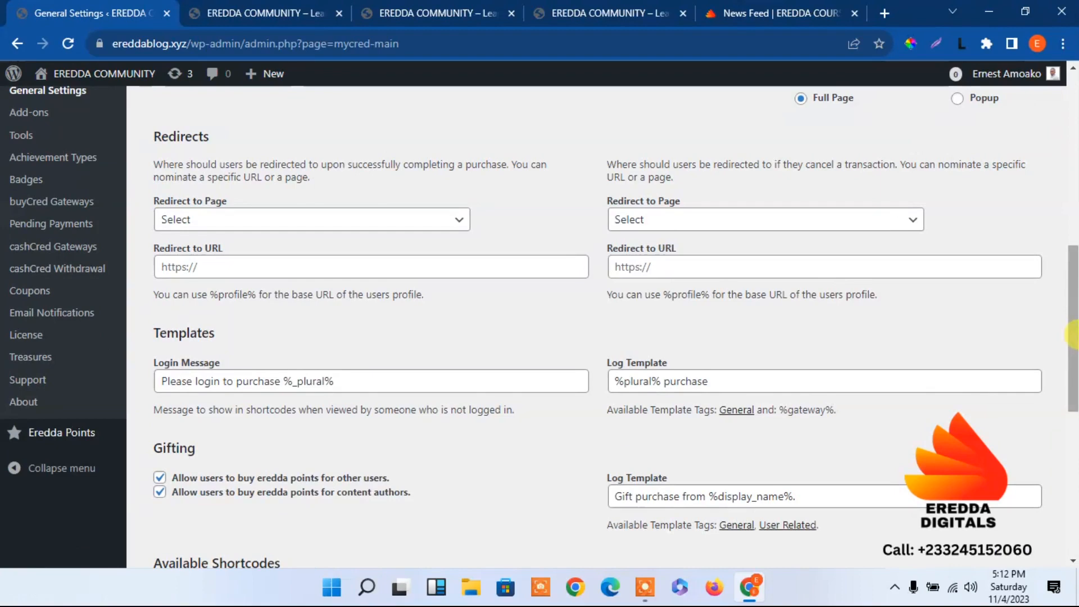
{"action": "left_click_drag", "start_coordinate": [1072, 336], "coordinate": [1049, 461]}
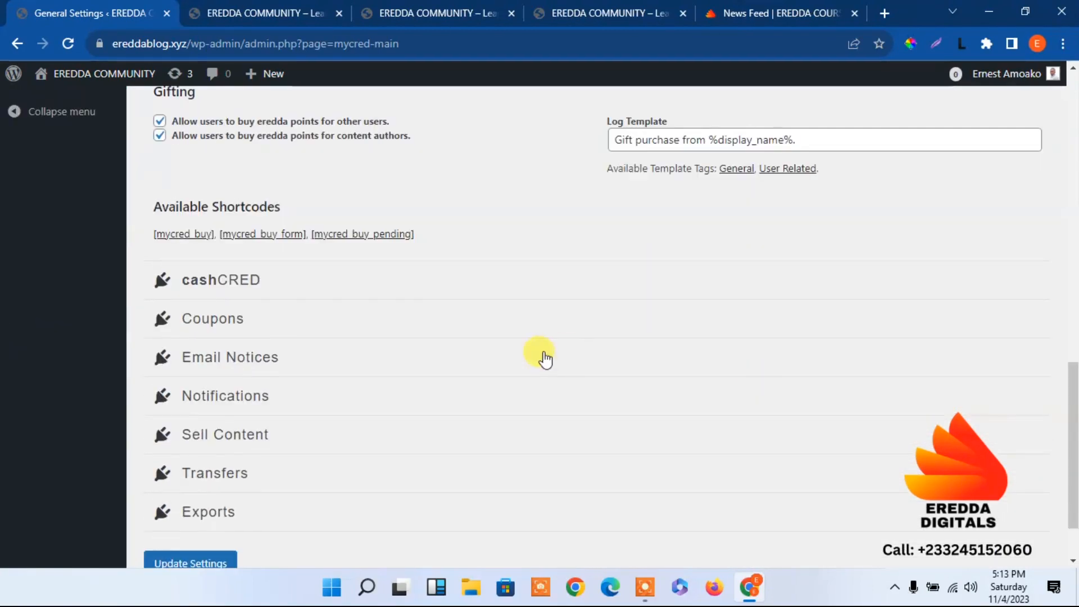
{"action": "left_click", "coordinate": [325, 281]}
{"action": "left_click_drag", "start_coordinate": [1070, 371], "coordinate": [1067, 273]}
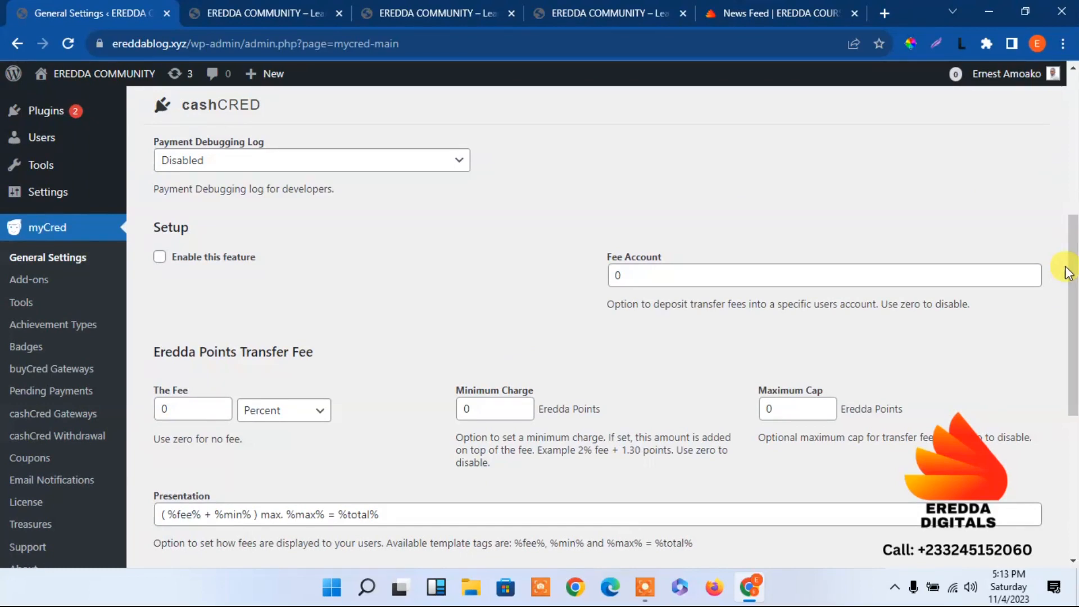
{"action": "left_click_drag", "start_coordinate": [1068, 272], "coordinate": [1068, 390]}
{"action": "left_click", "coordinate": [400, 306]}
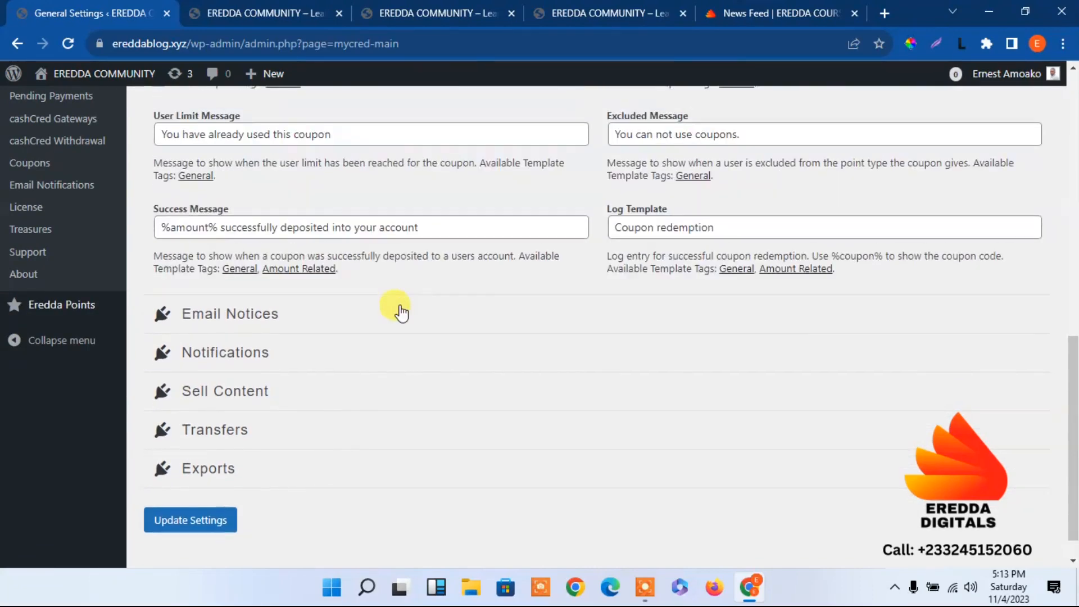
{"action": "mouse_move", "coordinate": [1072, 388]}
{"action": "left_mouse_down"}
{"action": "mouse_move", "coordinate": [1073, 286]}
{"action": "mouse_move", "coordinate": [1073, 376]}
{"action": "left_mouse_up"}
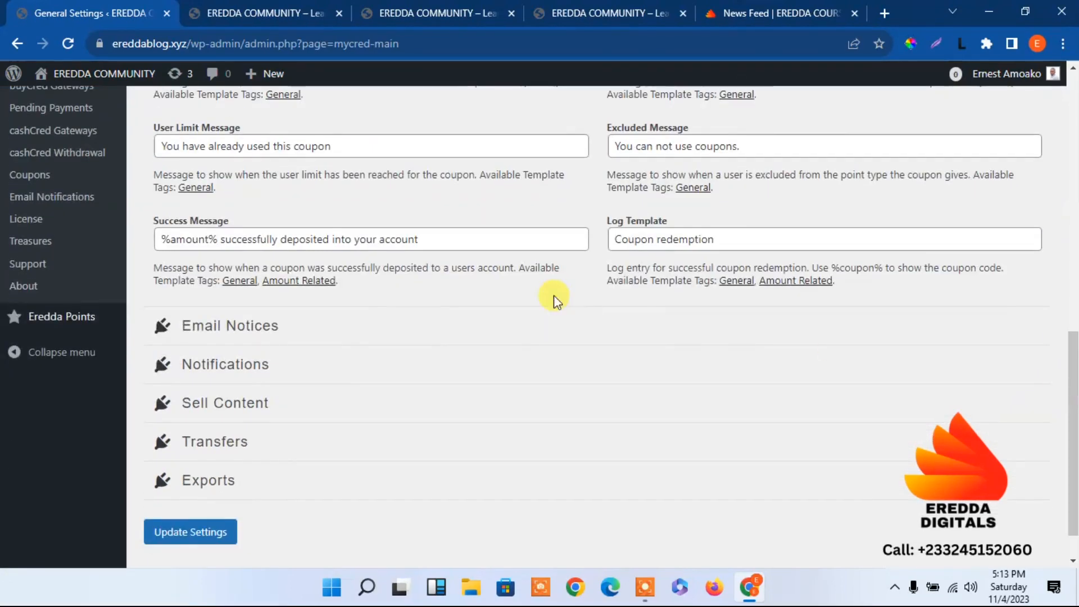
{"action": "left_click", "coordinate": [363, 326]}
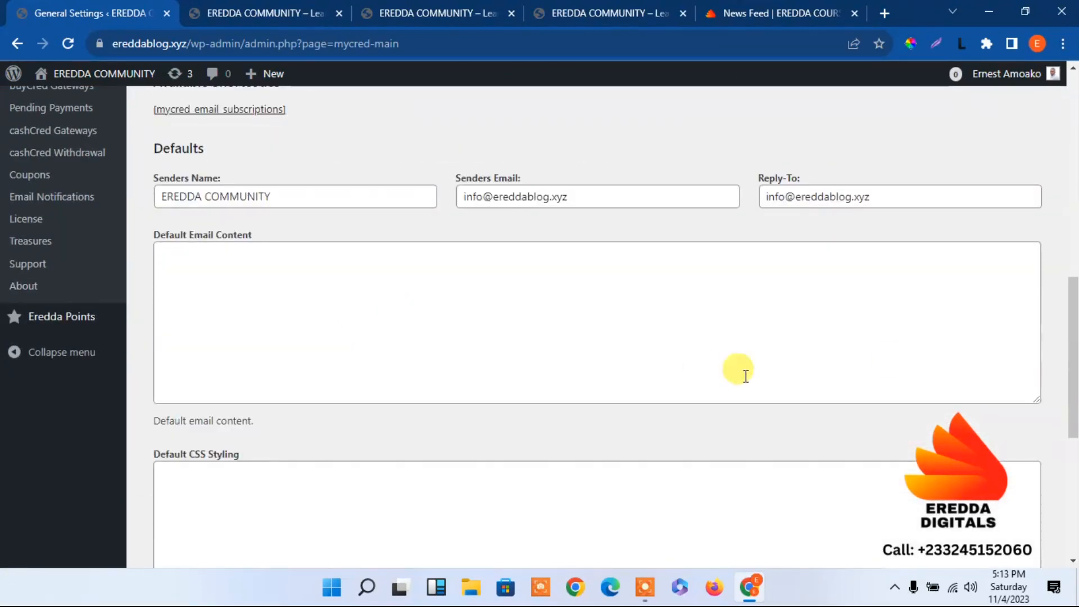
{"action": "left_click_drag", "start_coordinate": [1073, 388], "coordinate": [1052, 318]}
{"action": "left_click_drag", "start_coordinate": [1073, 357], "coordinate": [1073, 349]}
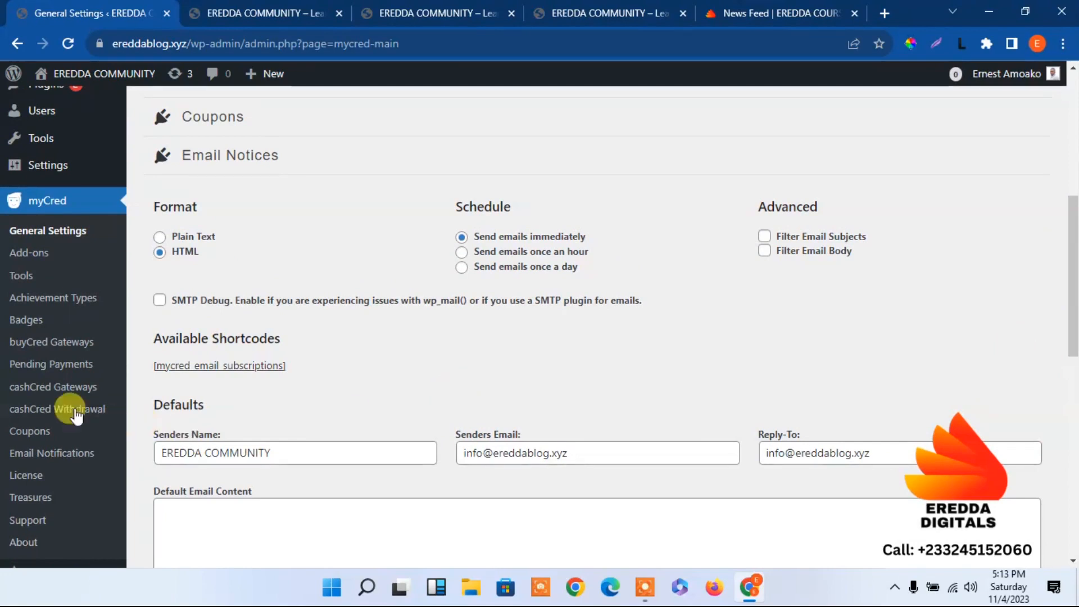
Review the buyCred pending payments and the cashCred payment gateways, including the Bank Transfer options
{"action": "left_click", "coordinate": [42, 371]}
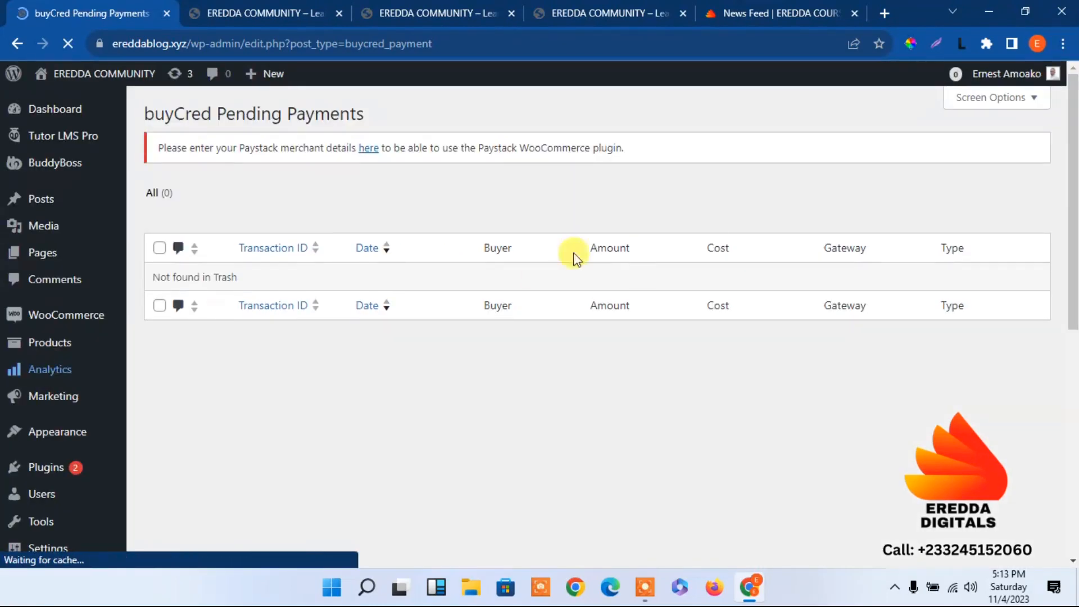
{"action": "left_click_drag", "start_coordinate": [1071, 157], "coordinate": [1070, 365]}
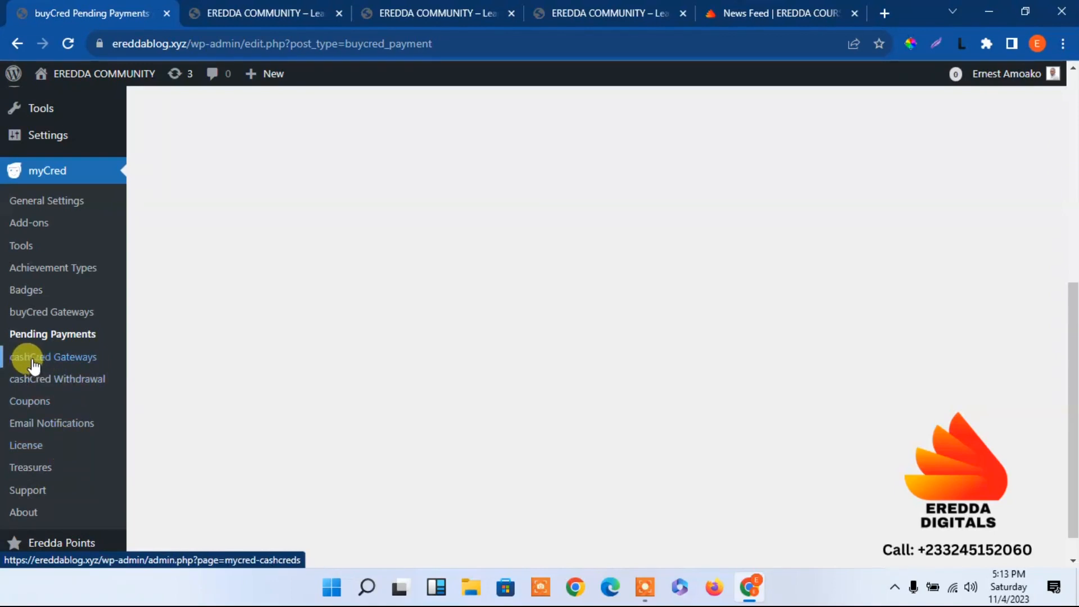
{"action": "left_click", "coordinate": [71, 358]}
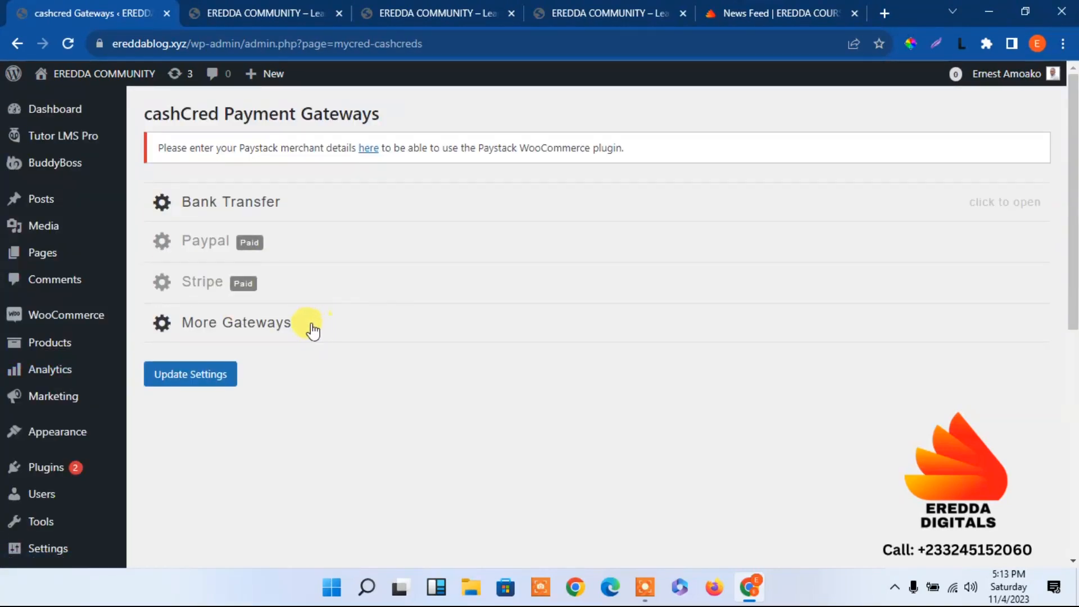
{"action": "left_click", "coordinate": [312, 325]}
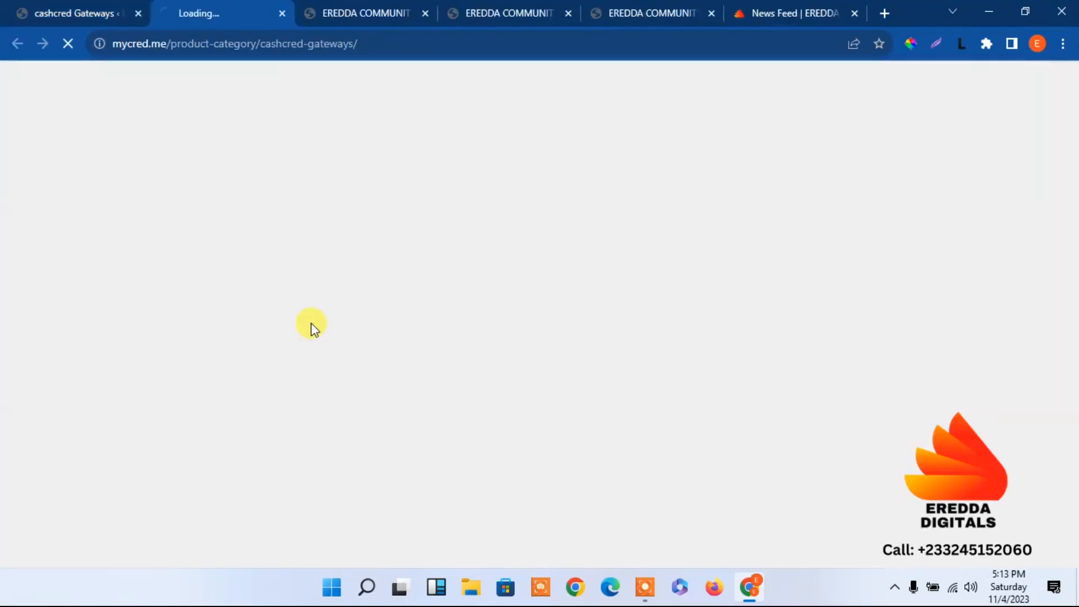
{"action": "left_click", "coordinate": [282, 13]}
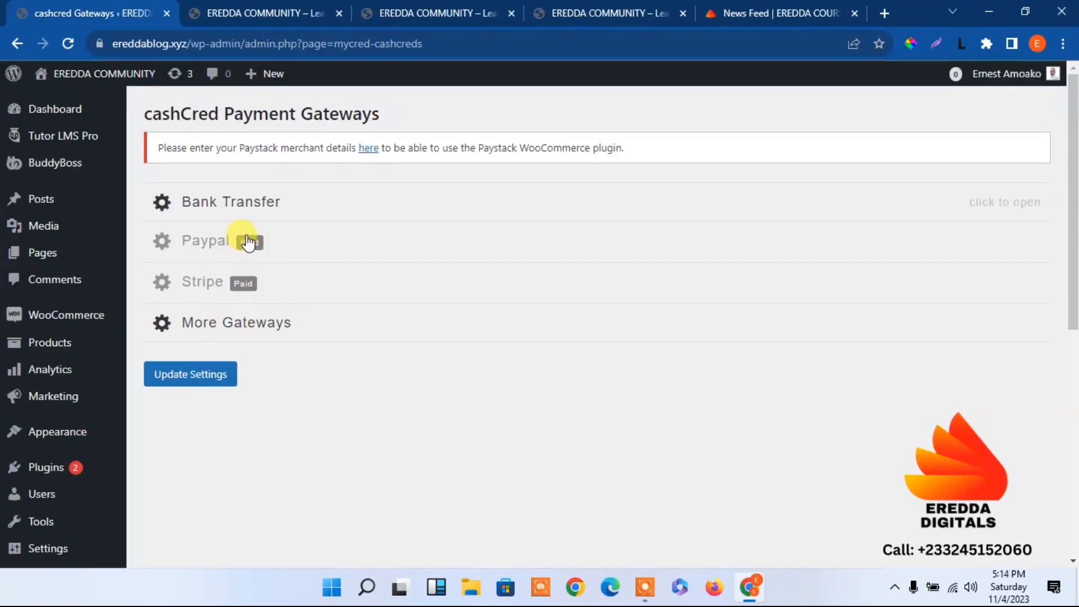
{"action": "left_click", "coordinate": [308, 197]}
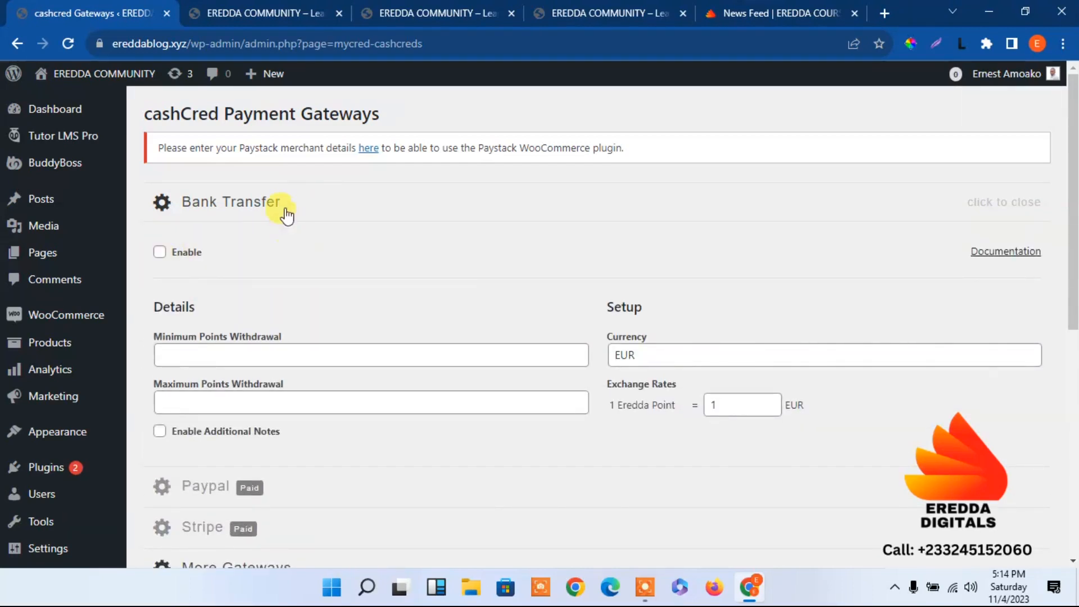
{"action": "left_click", "coordinate": [286, 215]}
{"action": "left_click", "coordinate": [279, 212]}
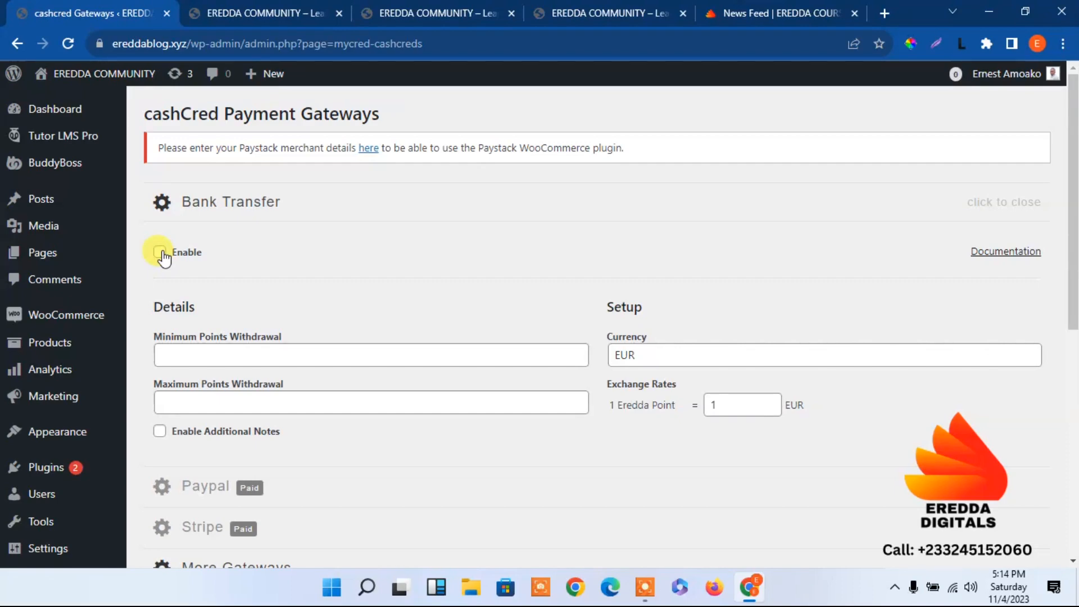
On the live ereddacommunity.com news feed, order 5000 Eredda Points and continue through the purchase summary to the transaction details
{"action": "left_click", "coordinate": [729, 9]}
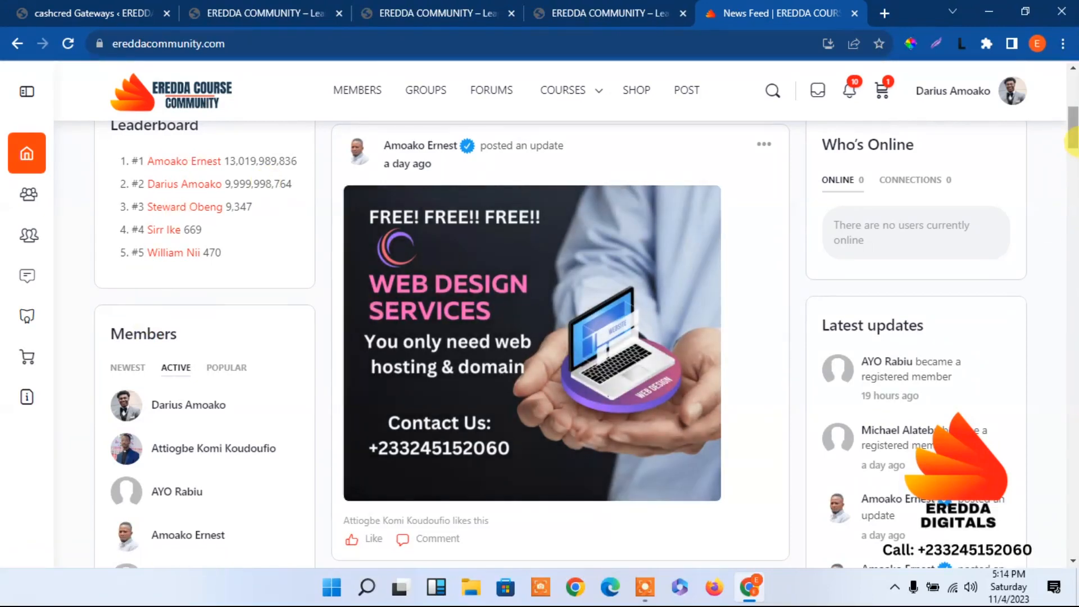
{"action": "scroll", "coordinate": [392, 264], "scroll_direction": "up", "scroll_amount": 5}
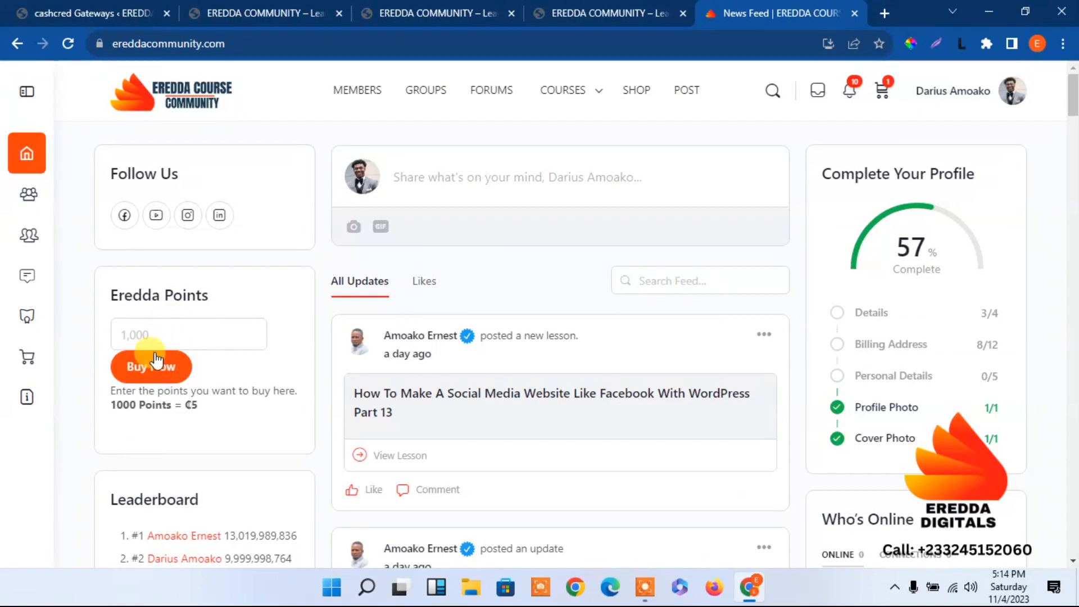
{"action": "left_click", "coordinate": [149, 336]}
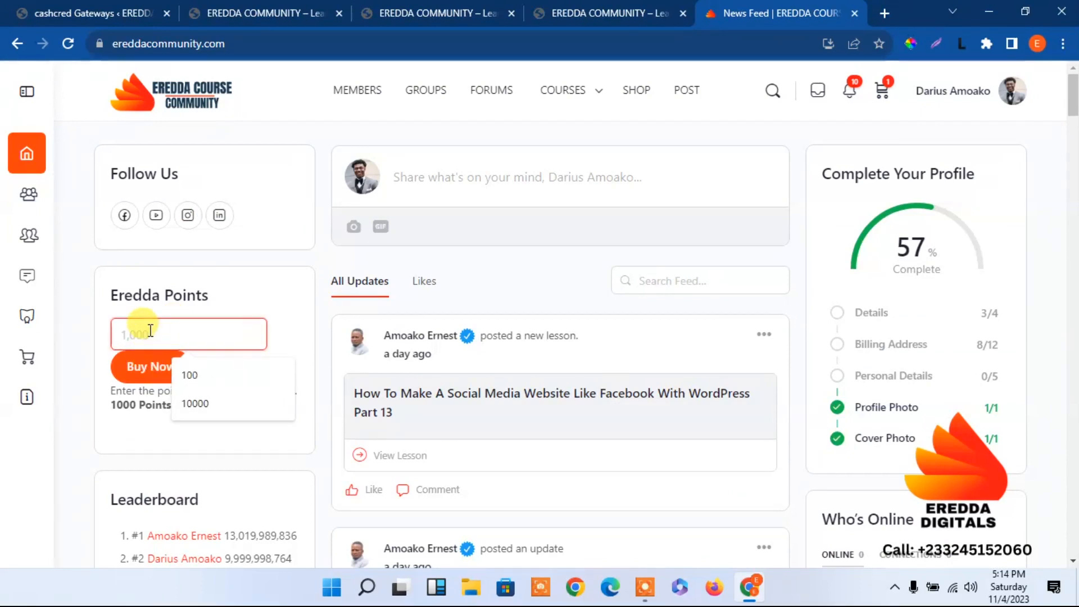
{"action": "type", "text": "5000"}
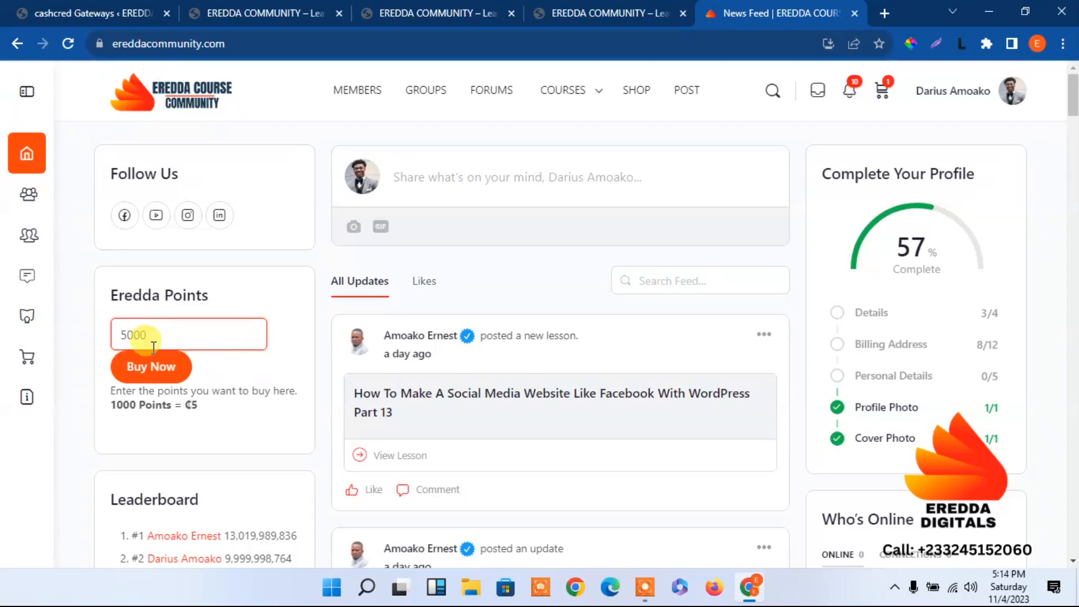
{"action": "left_click", "coordinate": [150, 366]}
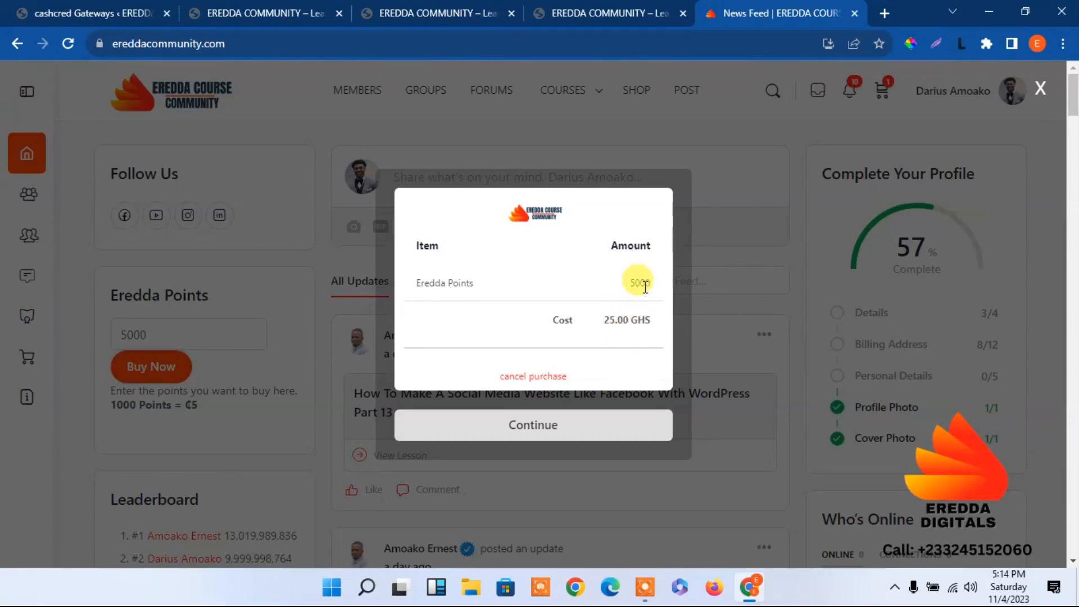
{"action": "left_click", "coordinate": [536, 426]}
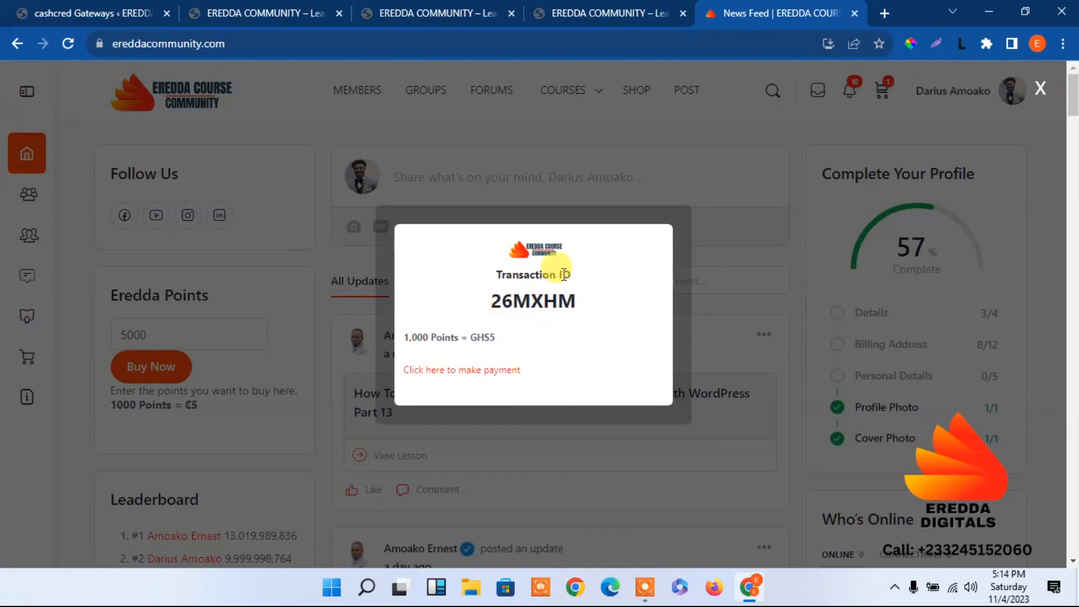
View the Paystack payment page for the points order, close it and dismiss the transaction window
{"action": "left_click", "coordinate": [447, 373]}
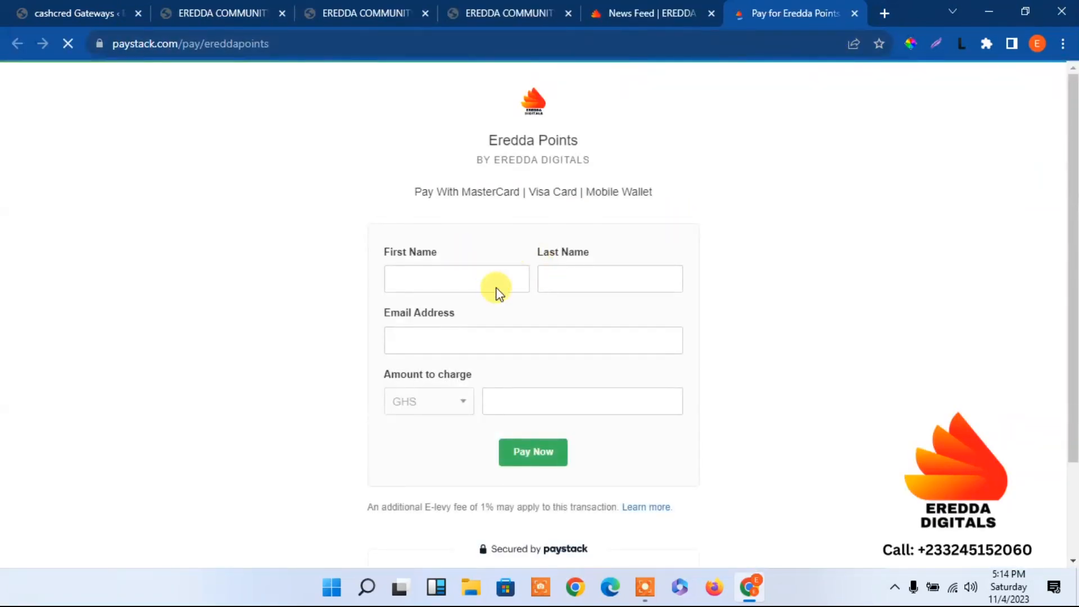
{"action": "left_click", "coordinate": [853, 13]}
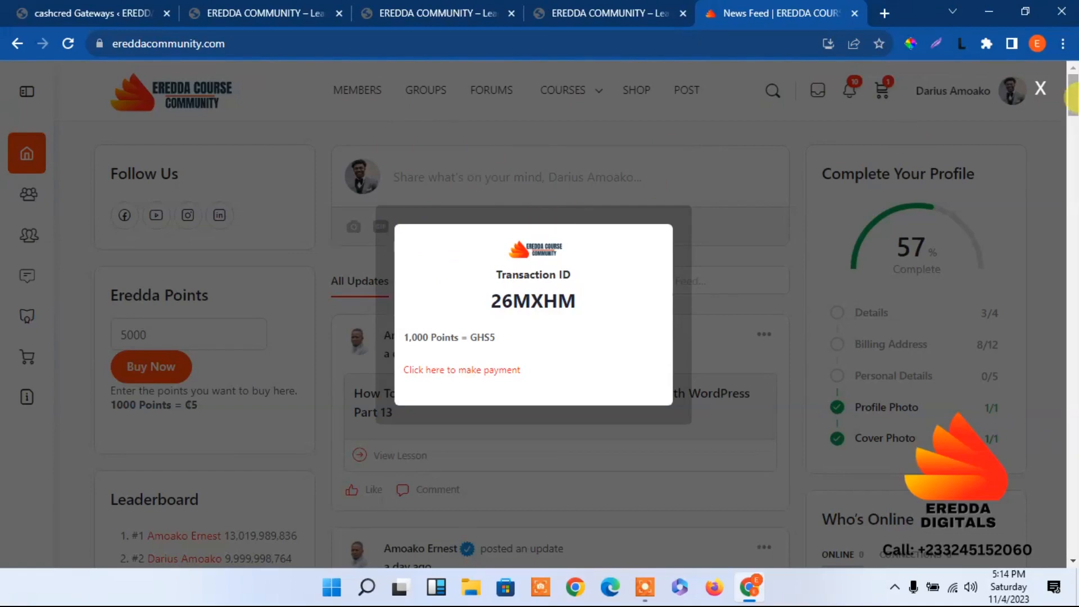
{"action": "left_click", "coordinate": [1040, 100]}
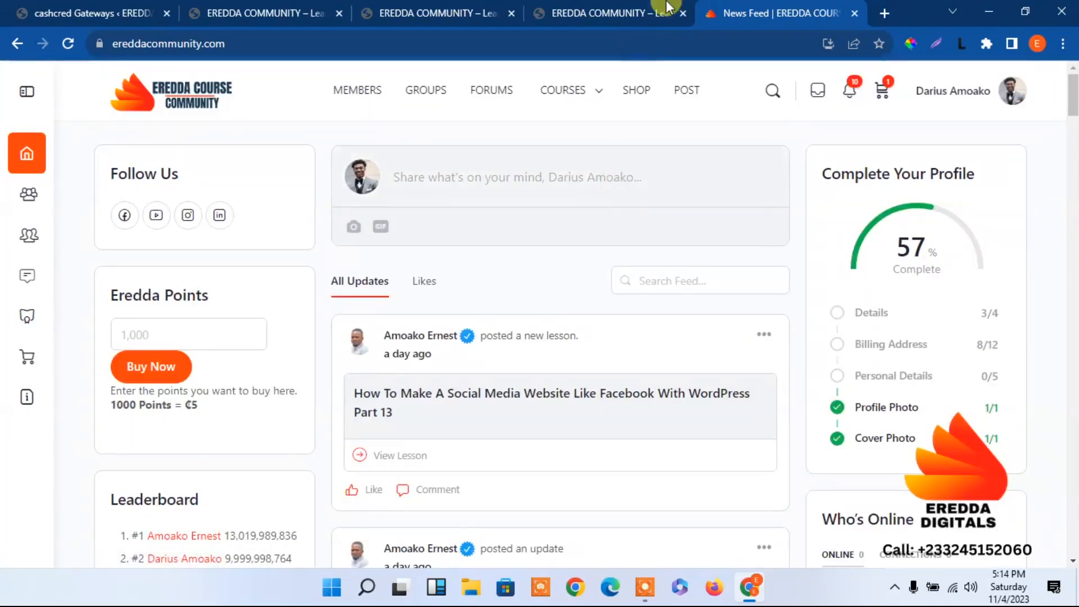
Return to the cashCred Payment Gateways page of the WordPress admin, enable Bank Transfer and save the settings
{"action": "left_click", "coordinate": [567, 10]}
{"action": "left_click", "coordinate": [417, 7]}
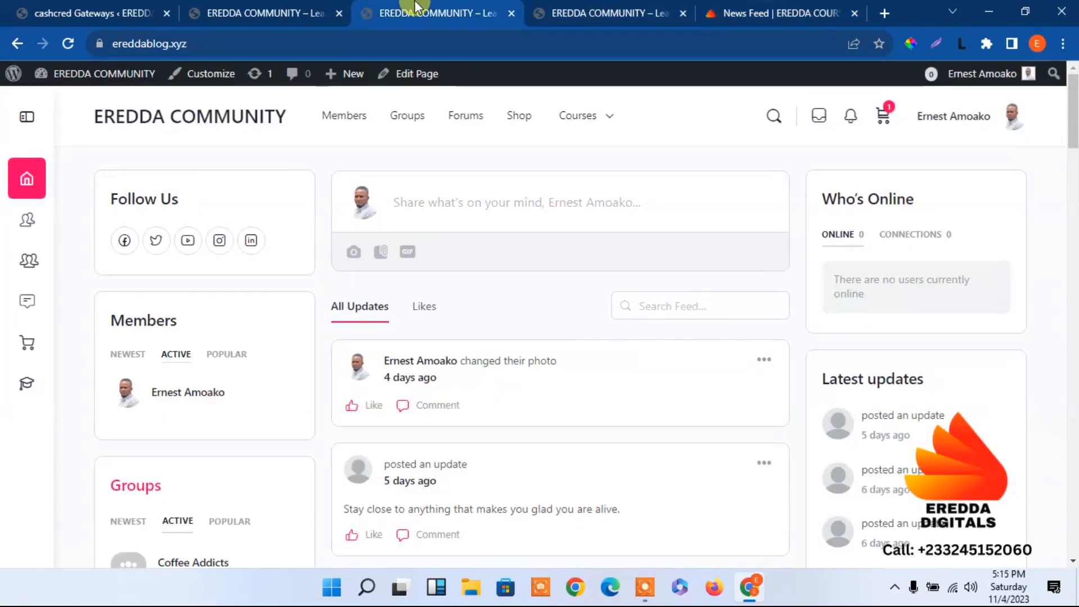
{"action": "left_click", "coordinate": [231, 8]}
{"action": "left_click", "coordinate": [84, 10]}
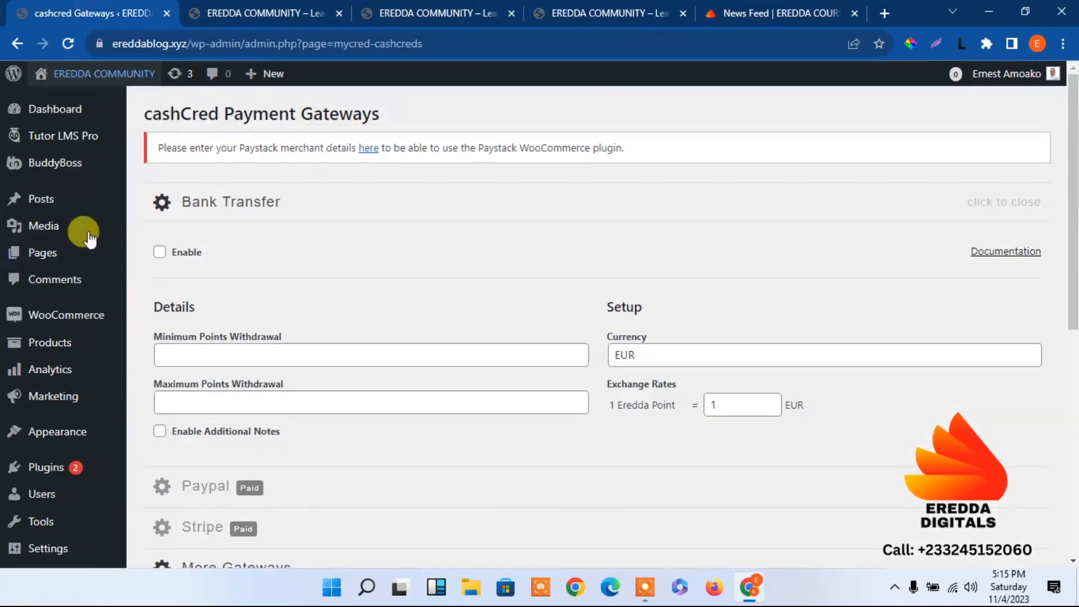
{"action": "left_click_drag", "start_coordinate": [1064, 217], "coordinate": [1071, 256]}
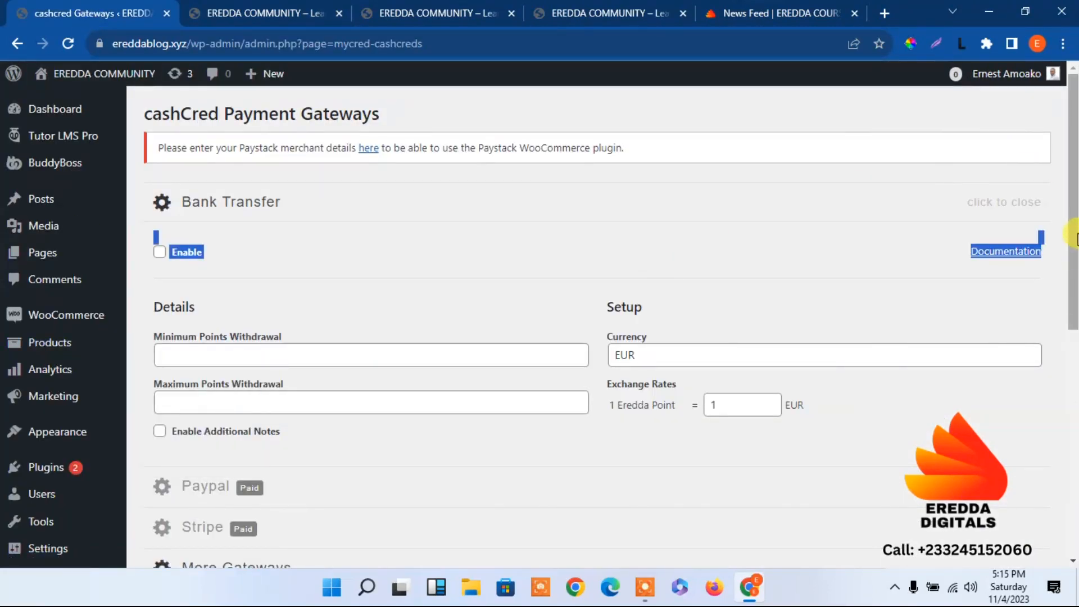
{"action": "left_click", "coordinate": [1015, 446]}
{"action": "scroll", "coordinate": [1073, 230], "scroll_direction": "down", "scroll_amount": 3}
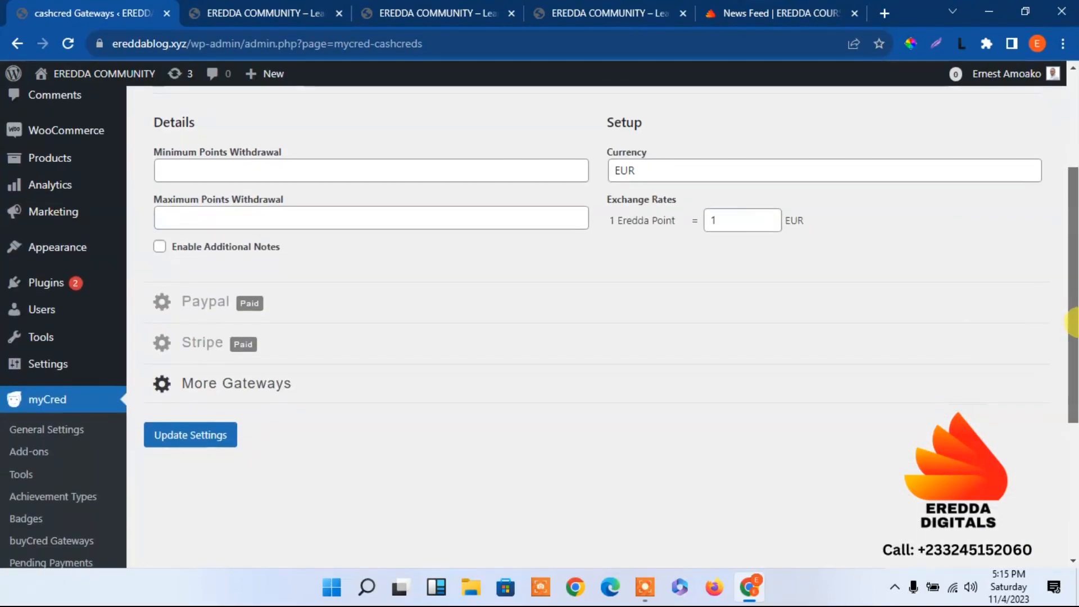
{"action": "scroll", "coordinate": [1074, 238], "scroll_direction": "up", "scroll_amount": 2}
{"action": "scroll", "coordinate": [1074, 230], "scroll_direction": "up", "scroll_amount": 1}
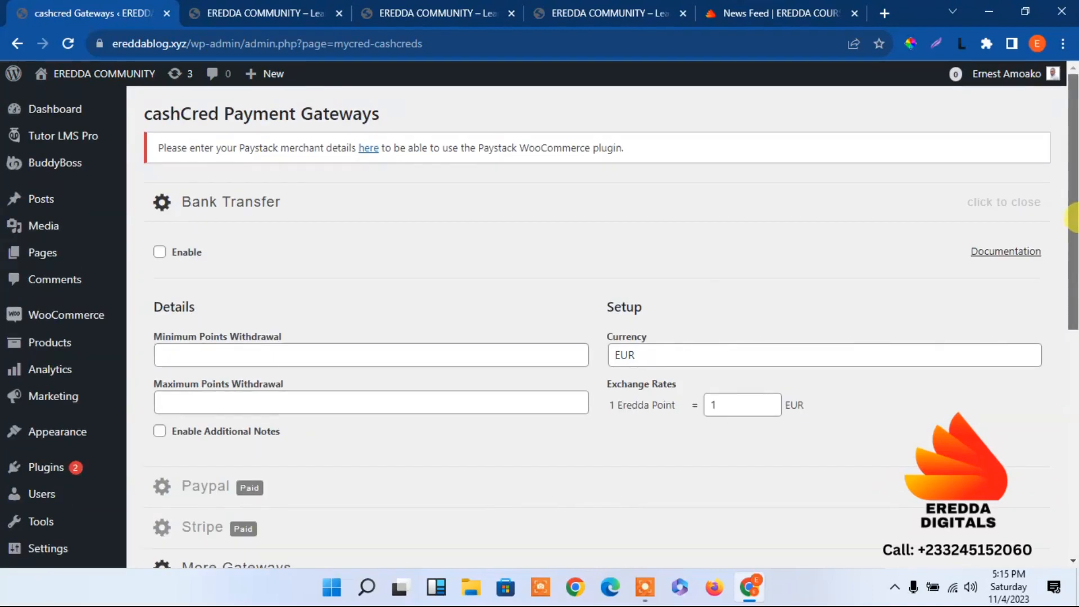
{"action": "left_click", "coordinate": [168, 254]}
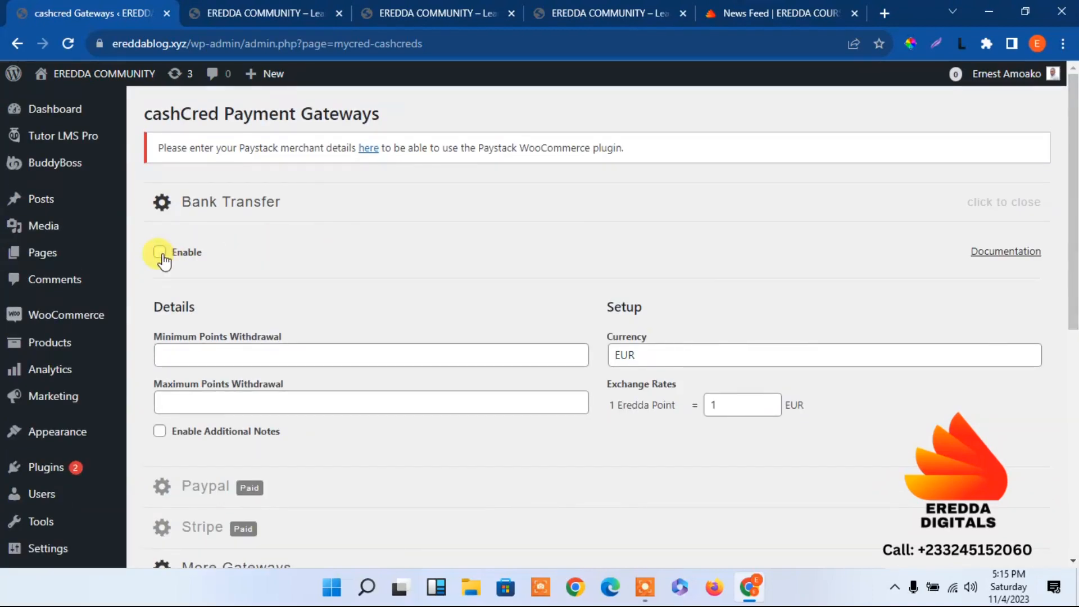
{"action": "left_click_drag", "start_coordinate": [1073, 268], "coordinate": [1073, 408]}
{"action": "left_click", "coordinate": [170, 344]}
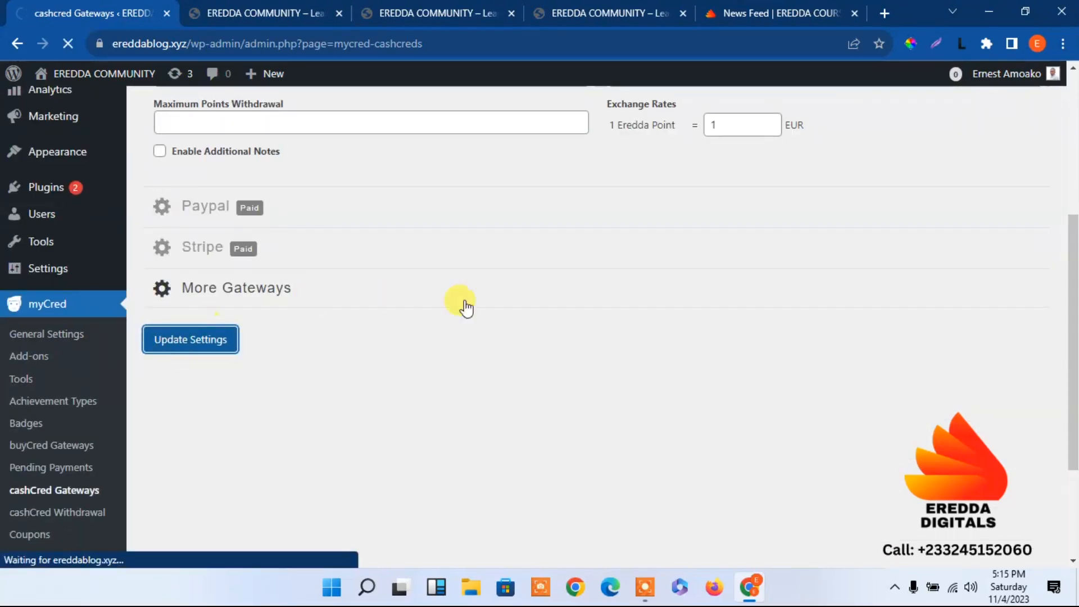
{"action": "left_click_drag", "start_coordinate": [1073, 289], "coordinate": [1073, 484]}
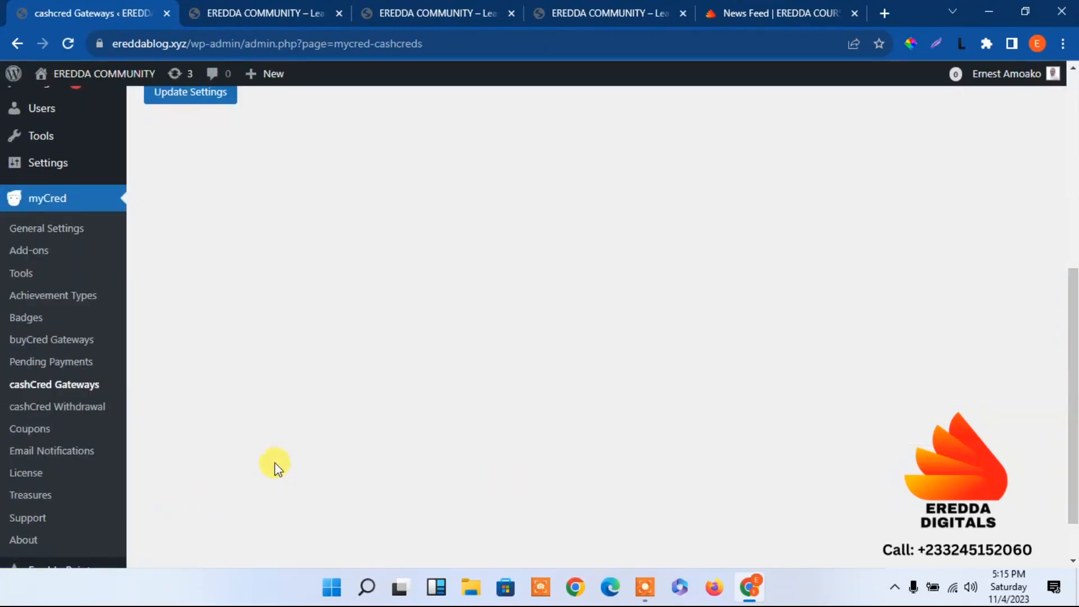
{"action": "left_click_drag", "start_coordinate": [1072, 429], "coordinate": [1073, 211]}
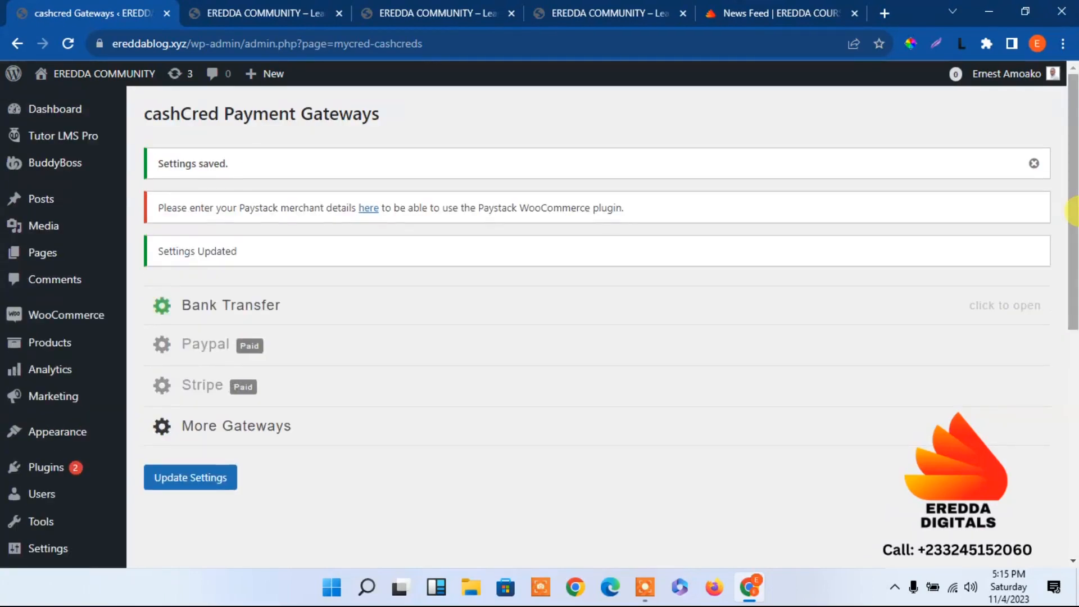